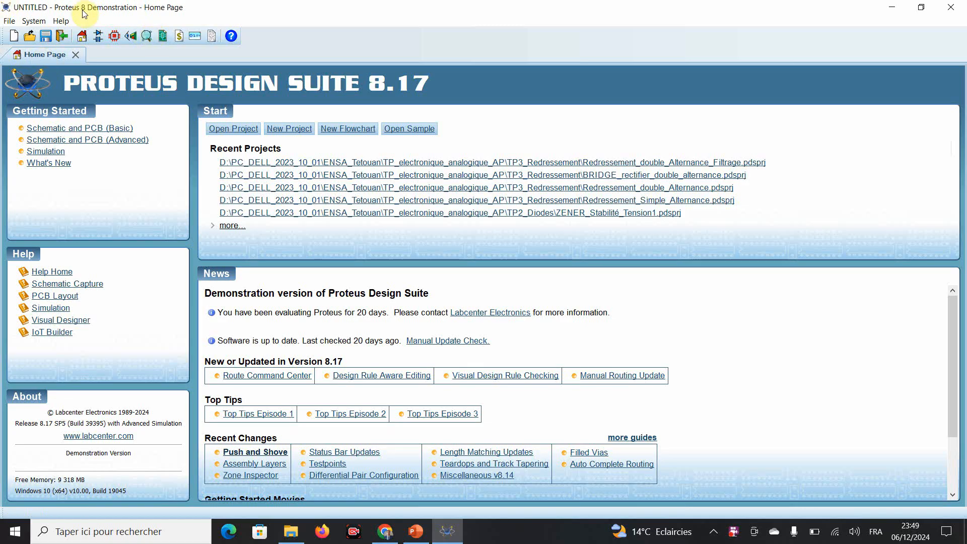
Step: Start a new project and name it Bridge_Rectifier.pdsprj
left_click(14, 36)
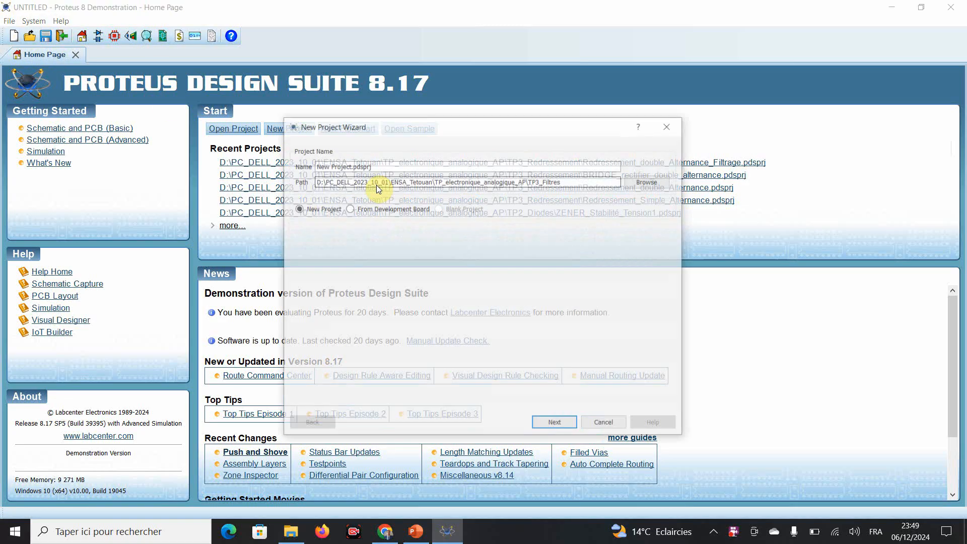
left_click_drag(348, 165, 300, 166)
key("BackSpace")
key("Delete")
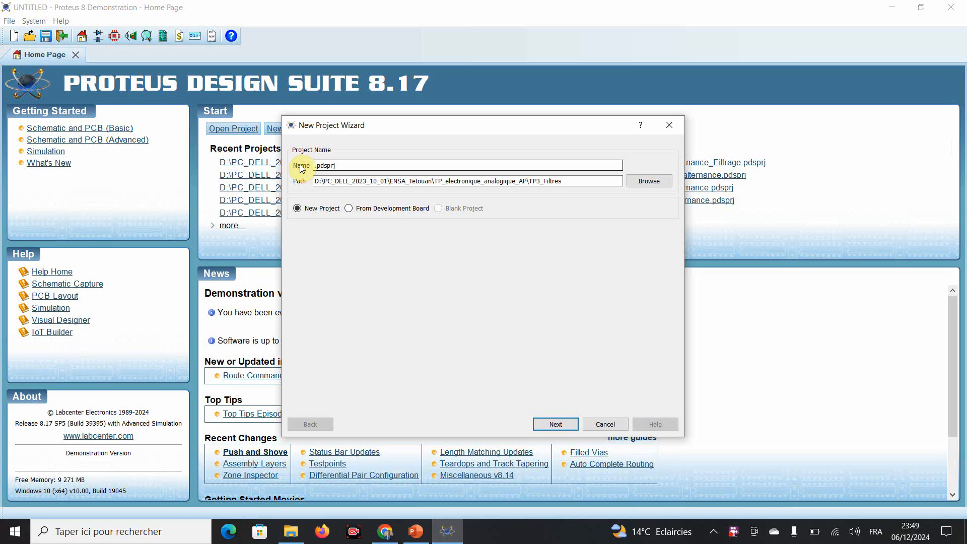
type("B")
type("ridge")
type("_")
type("Red")
type("tifie")
type("r")
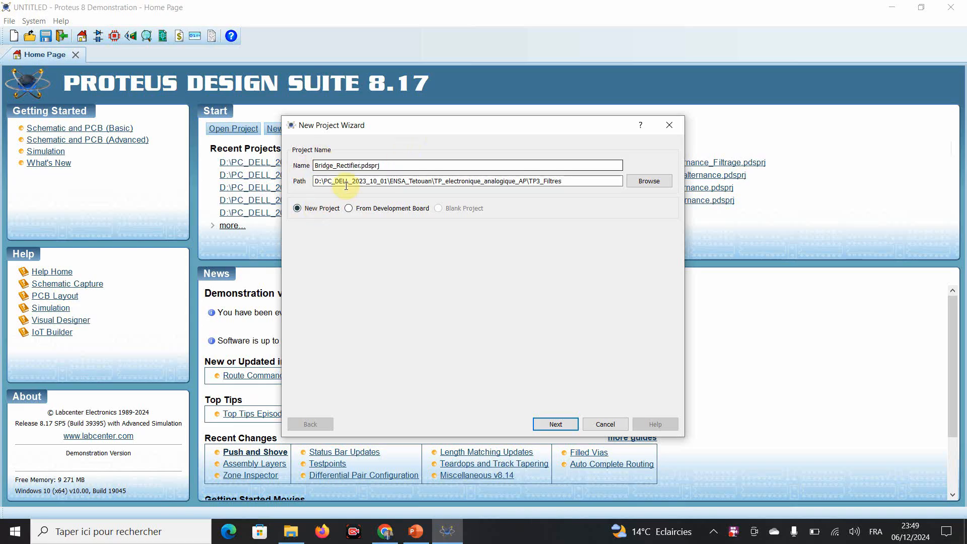
left_click_drag(316, 165, 356, 165)
left_click(355, 167)
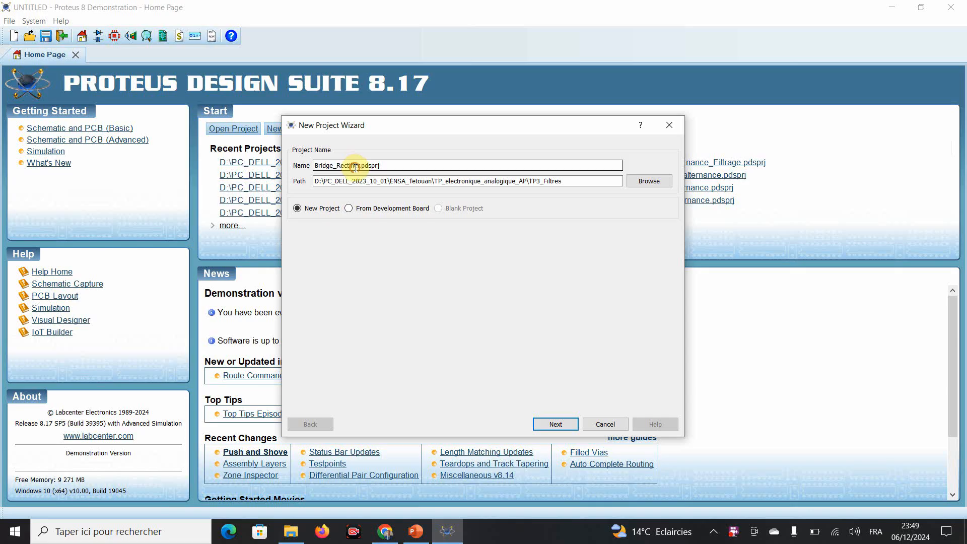
double_click(355, 168)
left_click(355, 167)
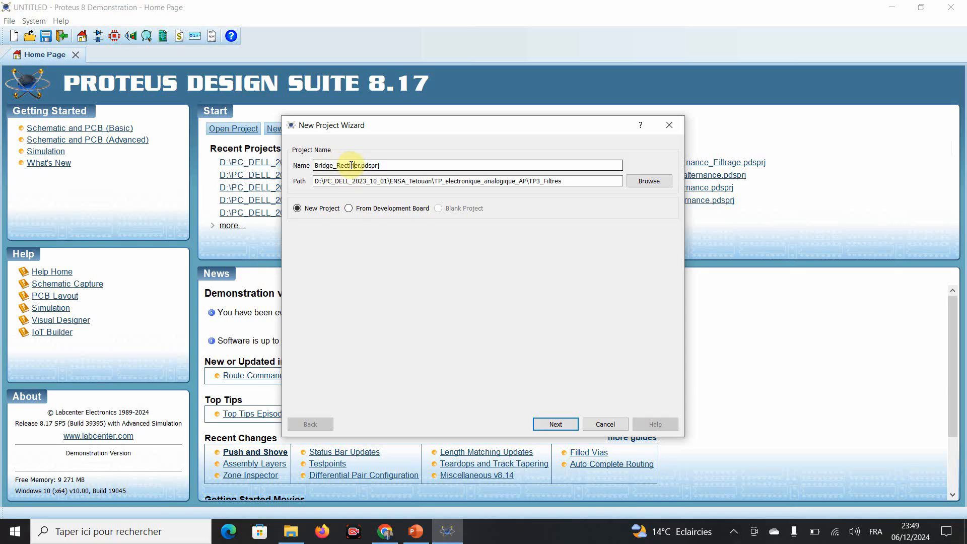
Step: Set the project's save folder to TP3_Redressement inside TP_electronique_analogique_AP
left_click(649, 181)
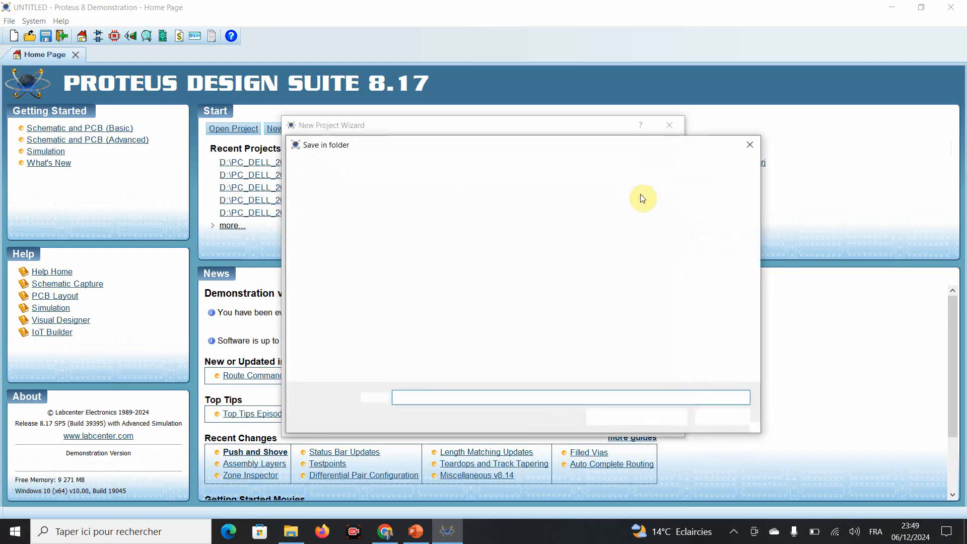
left_click(508, 309)
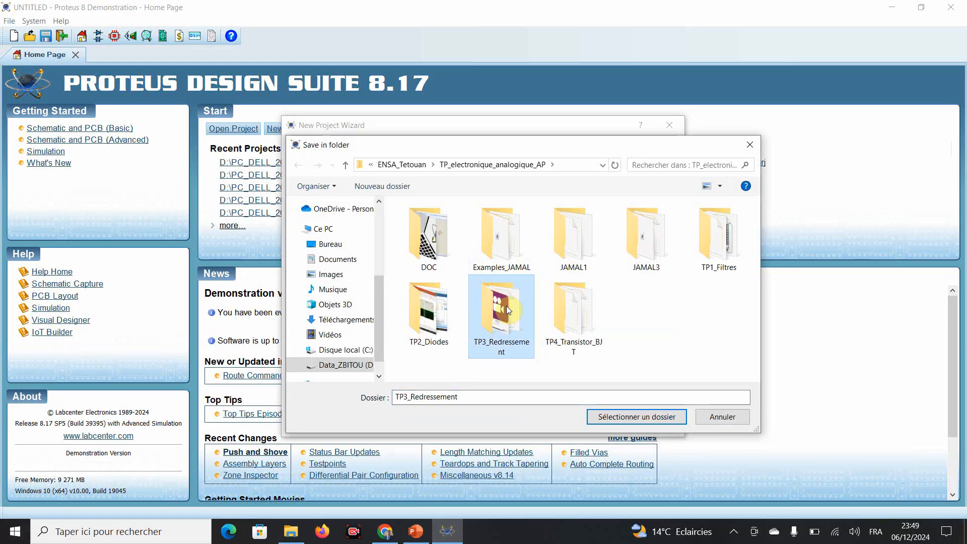
double_click(507, 306)
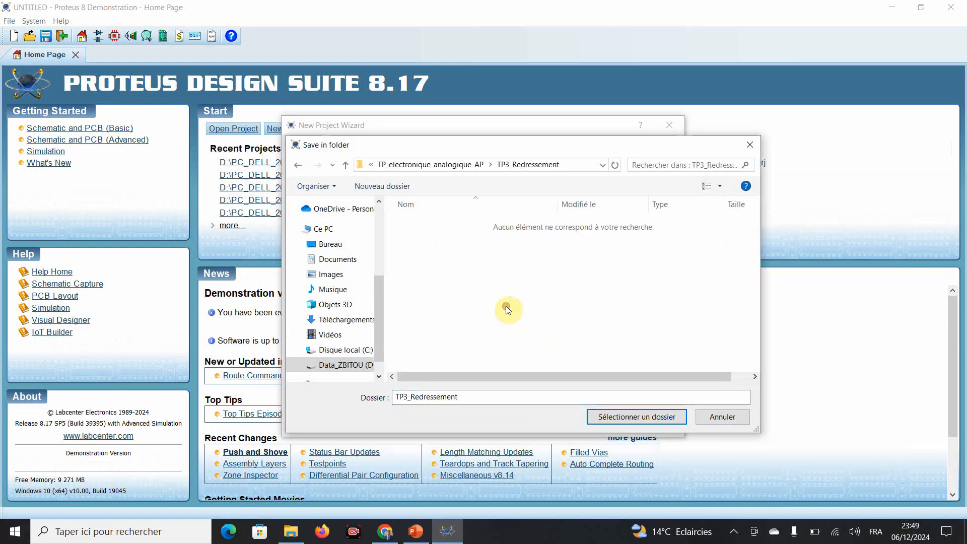
left_click(659, 419)
Step: Accept the remaining default project settings and create the project
left_click(557, 424)
left_click(558, 424)
left_click(557, 425)
left_click(558, 424)
left_click(557, 423)
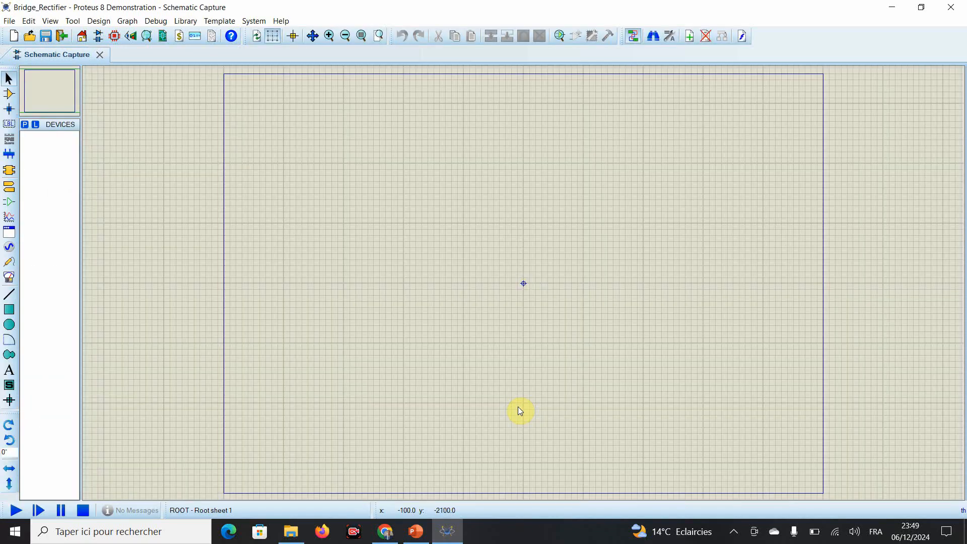
Step: Search the component library for vsine and add the VSINE sine wave AC voltage source to the device list
left_click(8, 94)
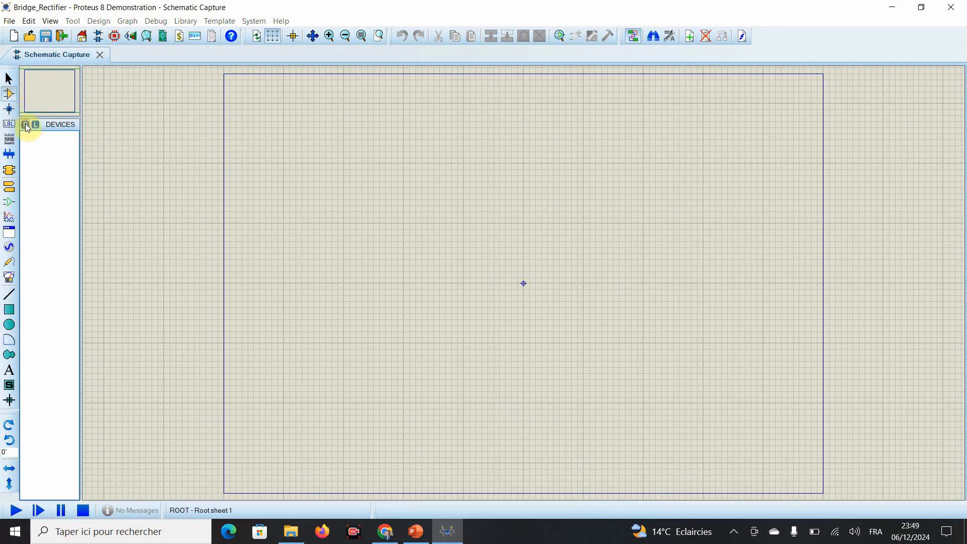
left_click(24, 125)
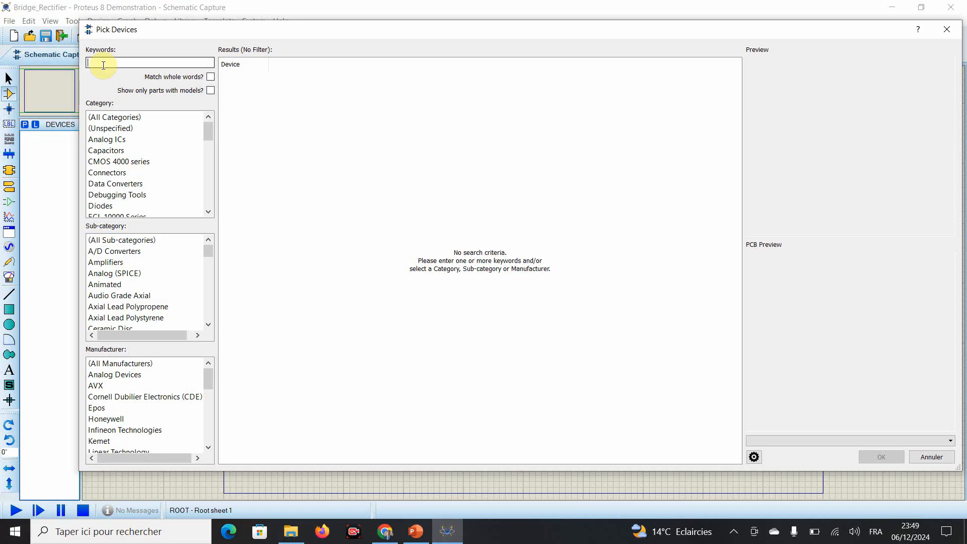
type("ins")
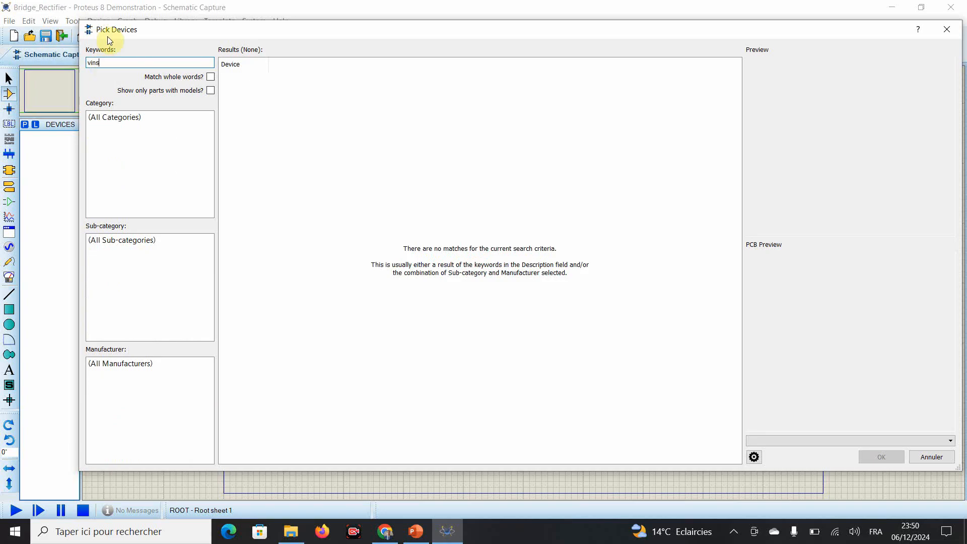
left_click_drag(108, 62, 65, 64)
type("vsine")
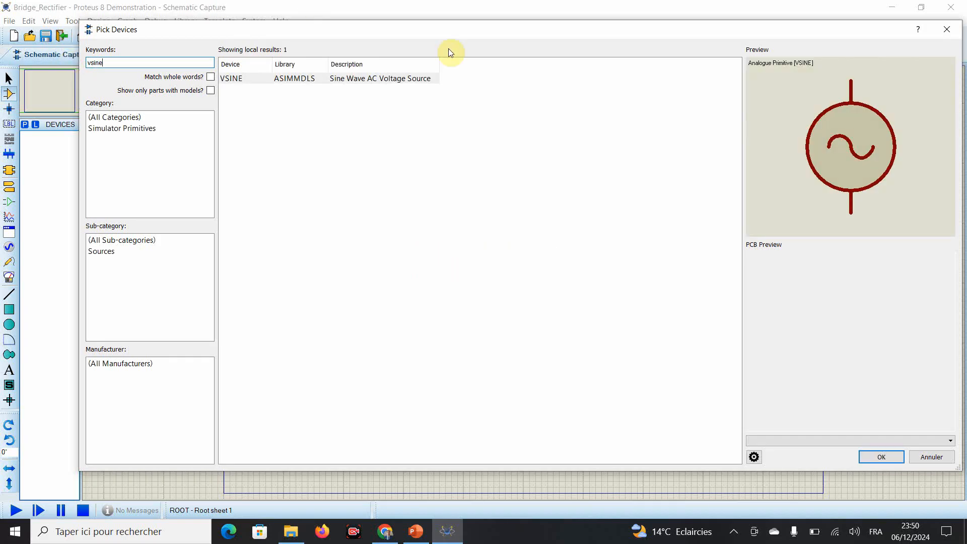
double_click(369, 80)
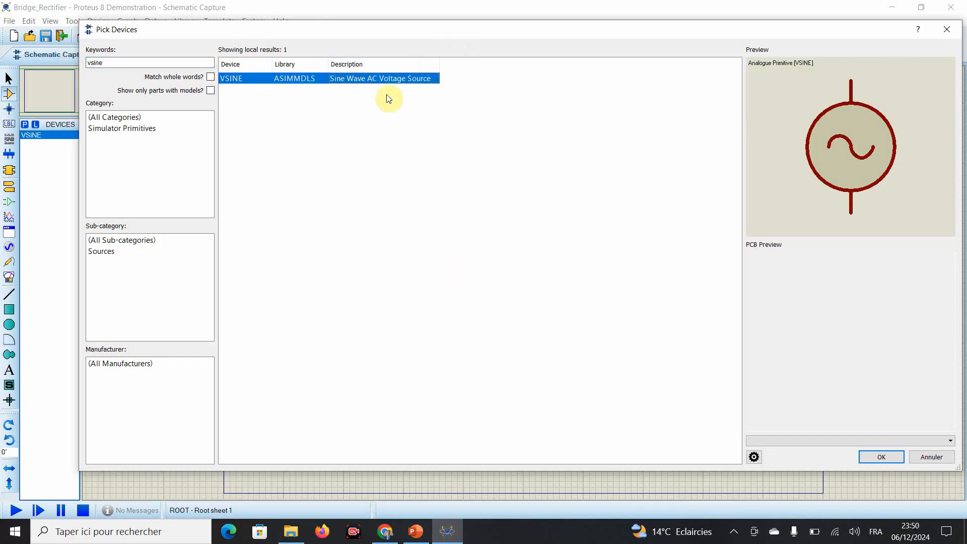
Step: Search for bridge and add the generic BRIDGE rectifier from the DEVICE library to the device list
double_click(130, 63)
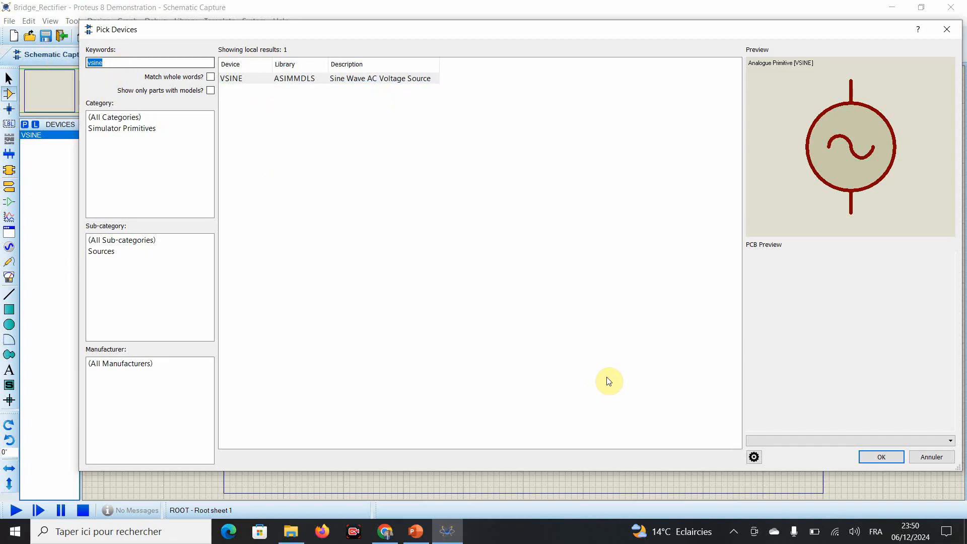
type("bridge")
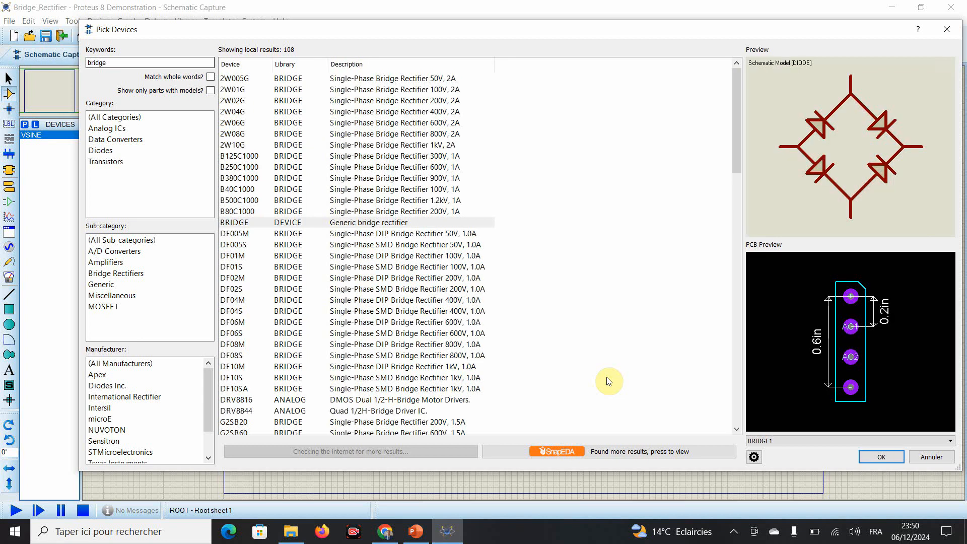
left_click(292, 225)
double_click(292, 226)
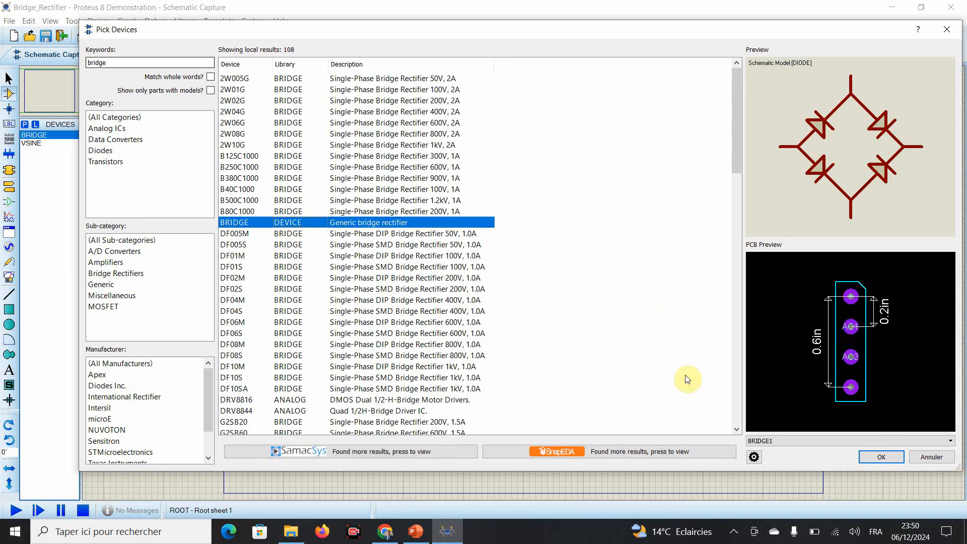
Step: Search for RES and add the generic resistor symbol RES to the device list
left_click(115, 63)
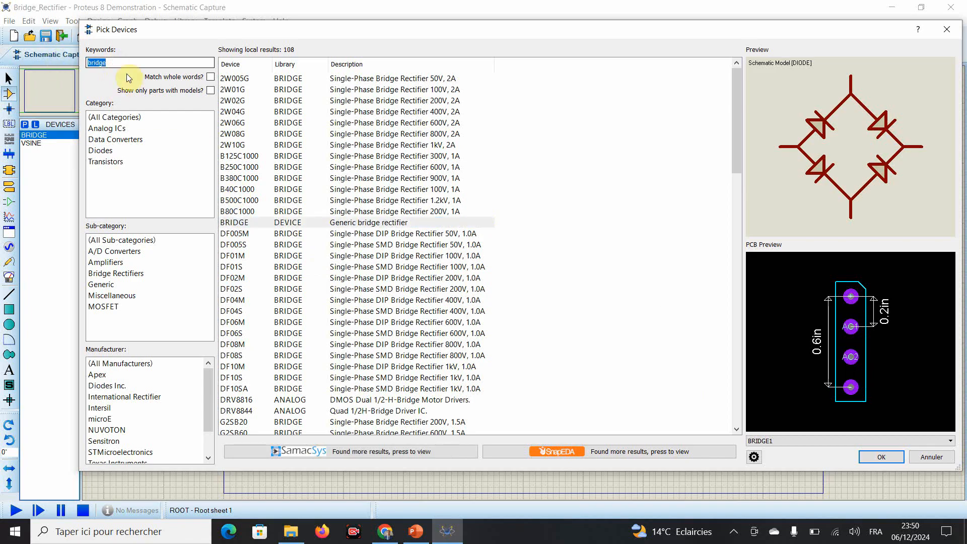
type("RES")
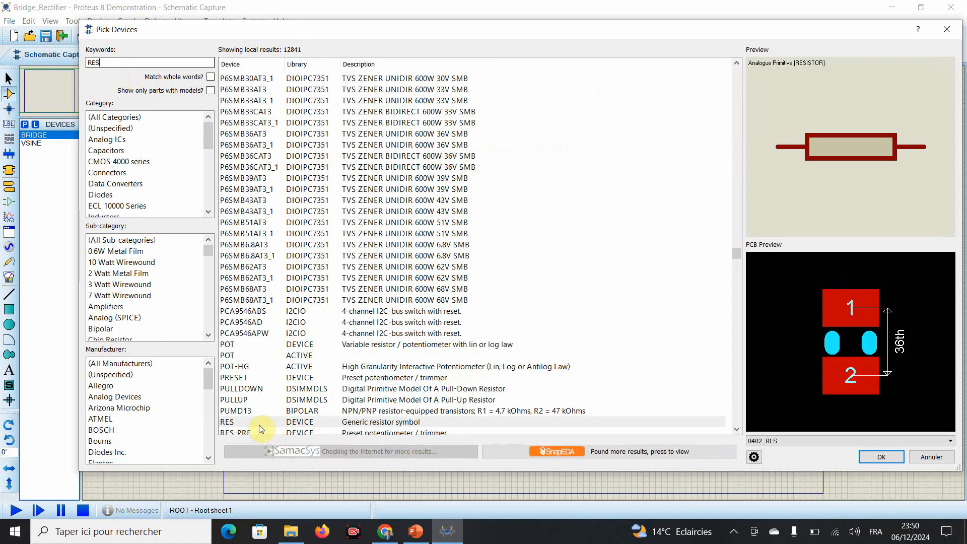
double_click(259, 425)
Step: Search for CAP, add the generic non-electrolytic capacitor CAP to the device list and finish picking devices
left_click(113, 63)
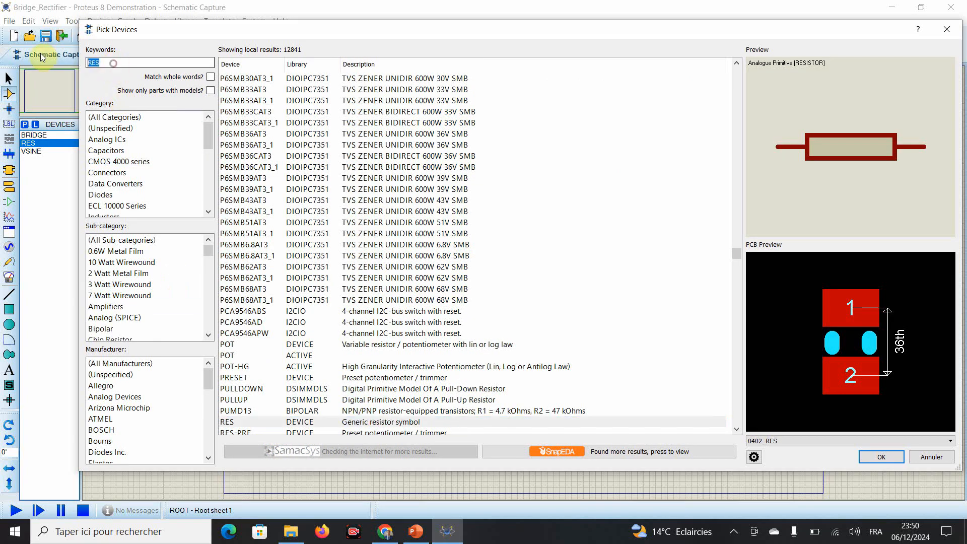
type("CA")
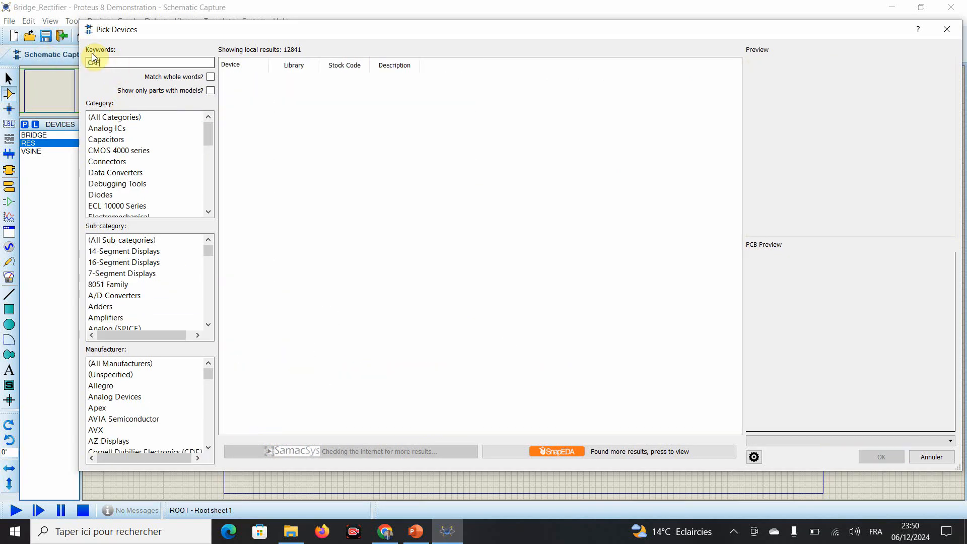
type("P")
double_click(262, 422)
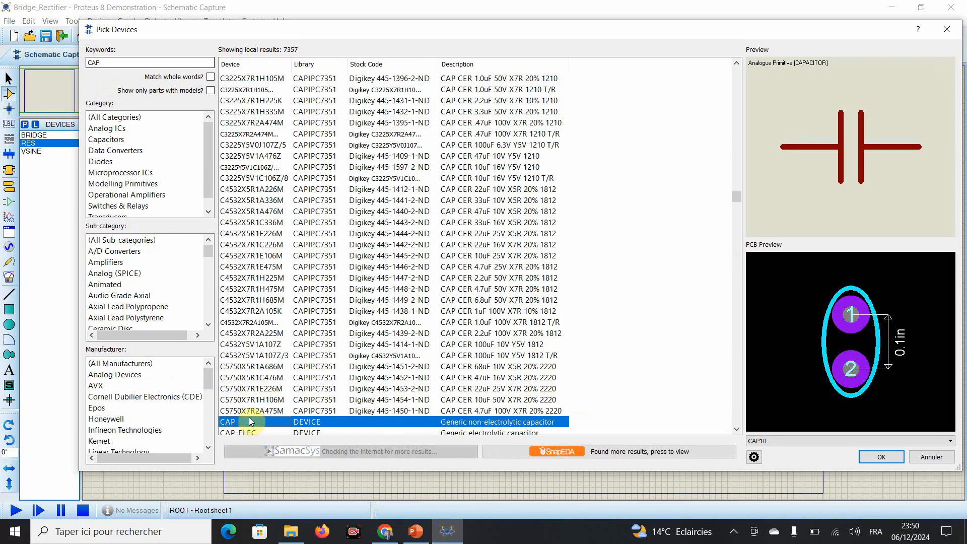
left_click(891, 457)
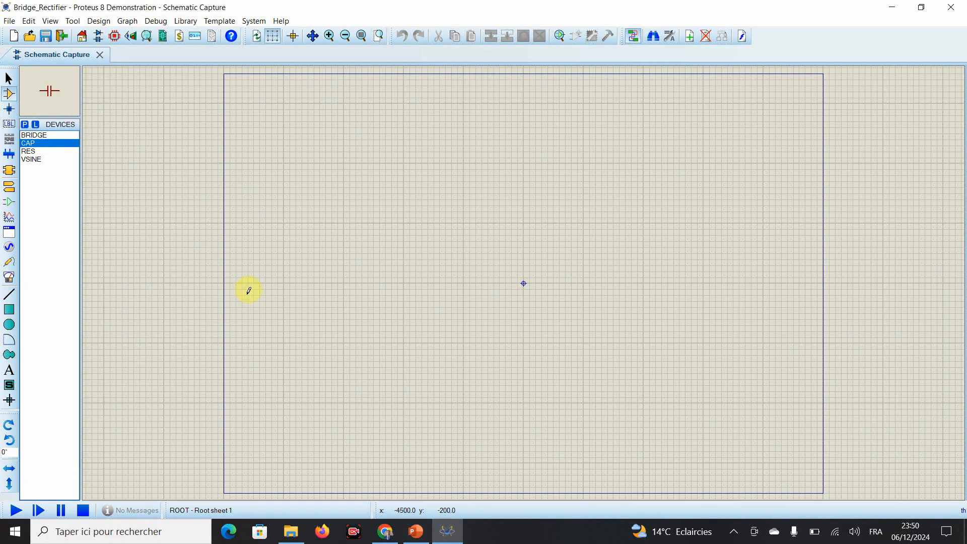
Step: Place the BRIDGE rectifier on the sheet and move it further left, leaving room for a source beside it
left_click(40, 135)
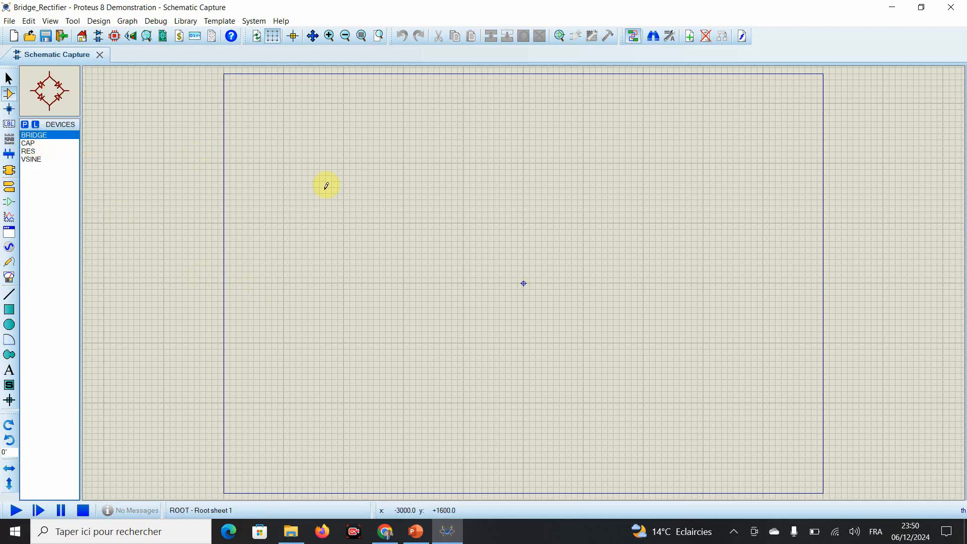
left_click(471, 241)
left_click(494, 235)
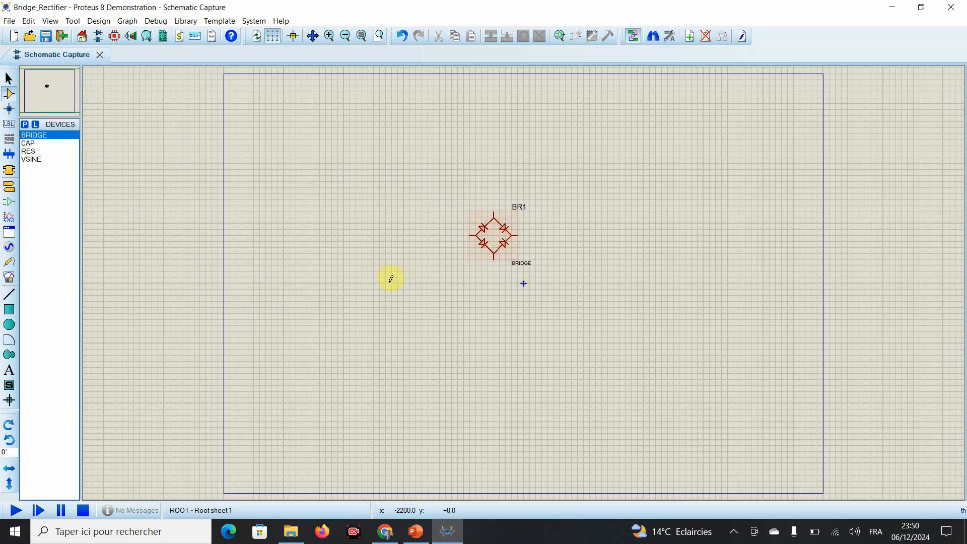
left_click(379, 36)
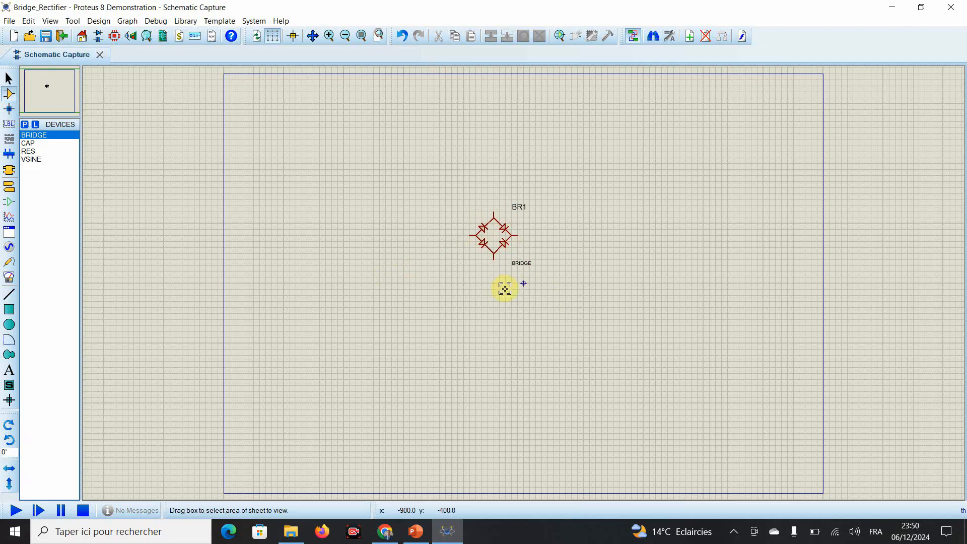
left_click_drag(335, 188, 599, 347)
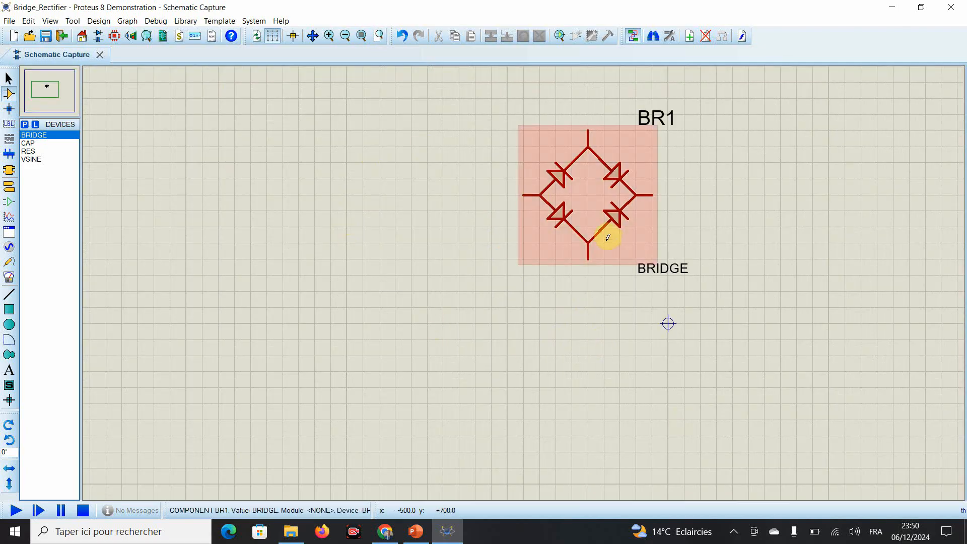
left_click(584, 220)
left_click_drag(584, 220, 424, 252)
Step: Place a VSINE source to the left of the bridge and set its amplitude to 120 and frequency to 50
left_click(31, 160)
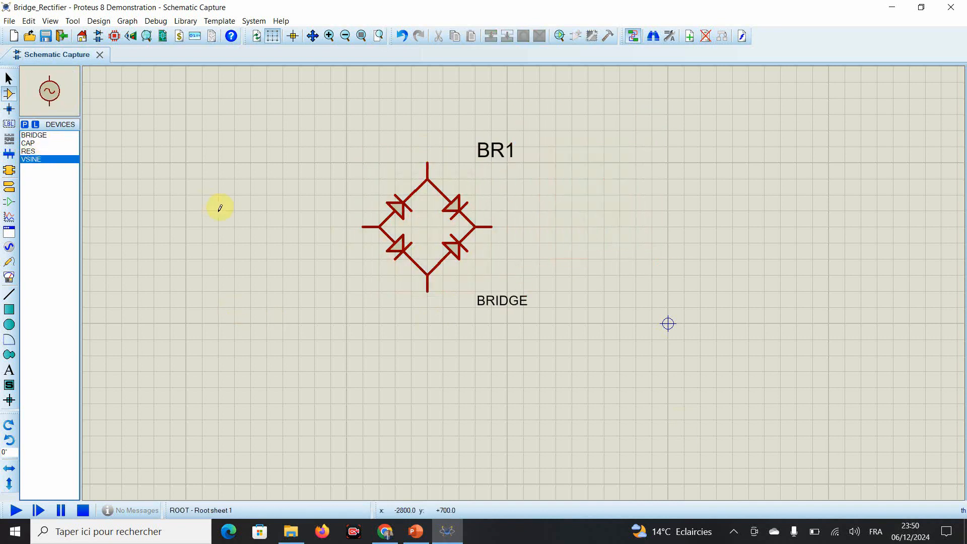
left_click(250, 227)
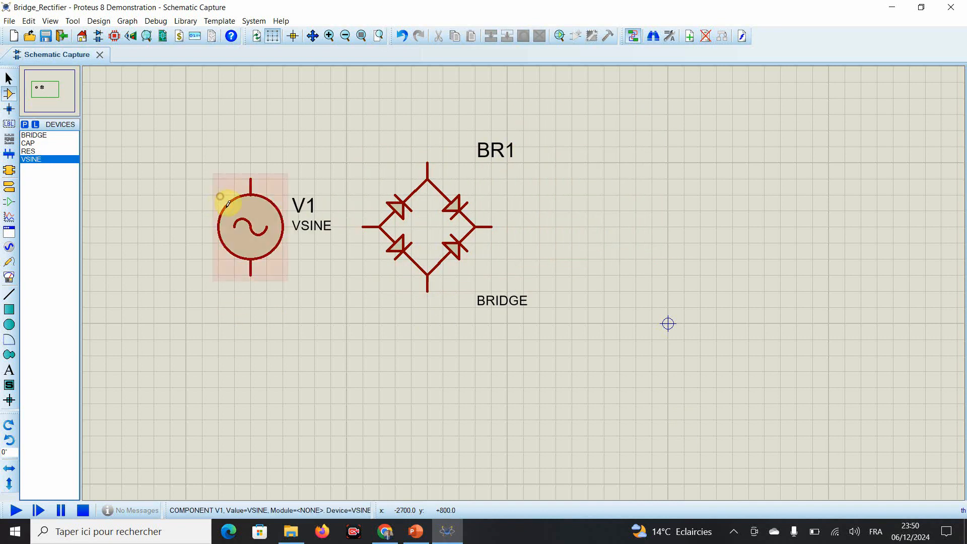
double_click(262, 179)
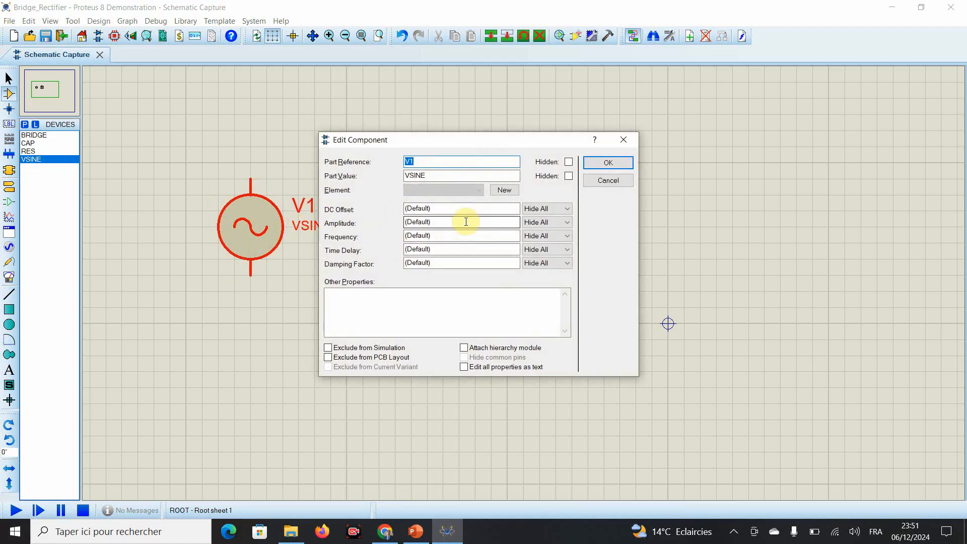
double_click(444, 222)
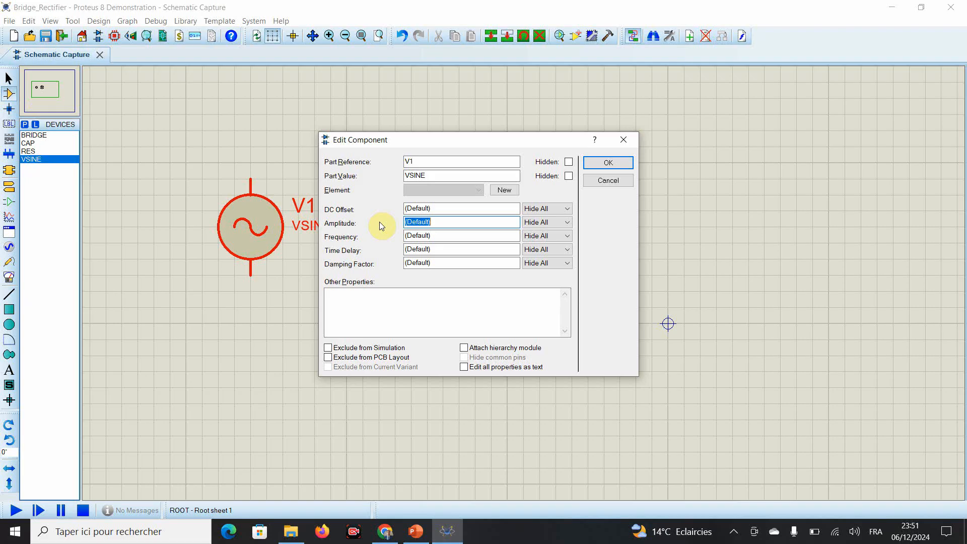
type("120")
double_click(417, 236)
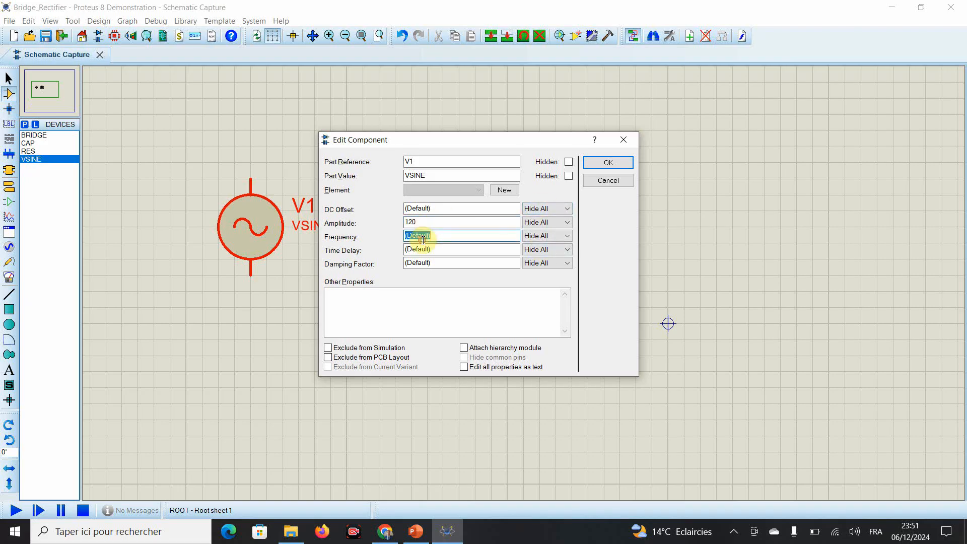
type("50")
left_click(614, 161)
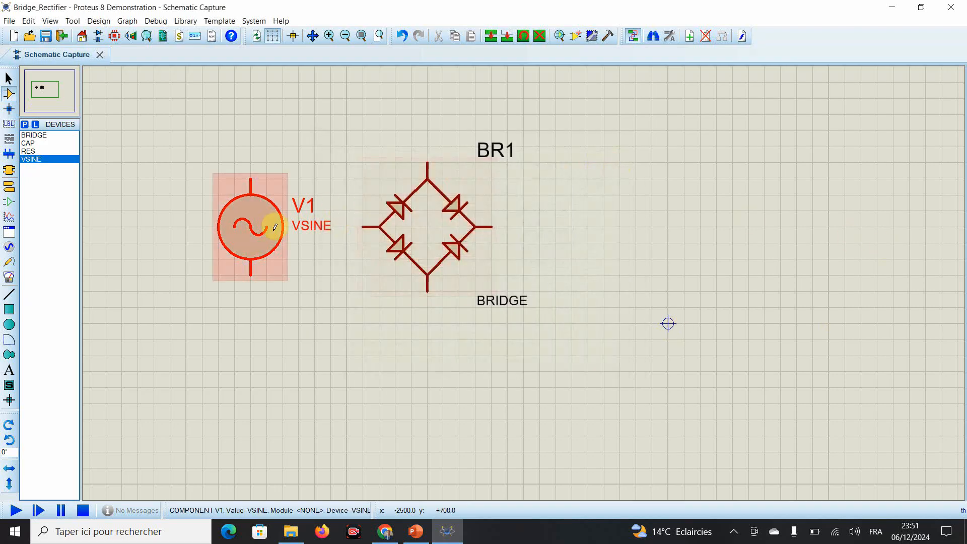
Step: Wire the bridge's top and bottom pins to the top and bottom terminals of the VSINE source
left_click(427, 163)
left_click(250, 176)
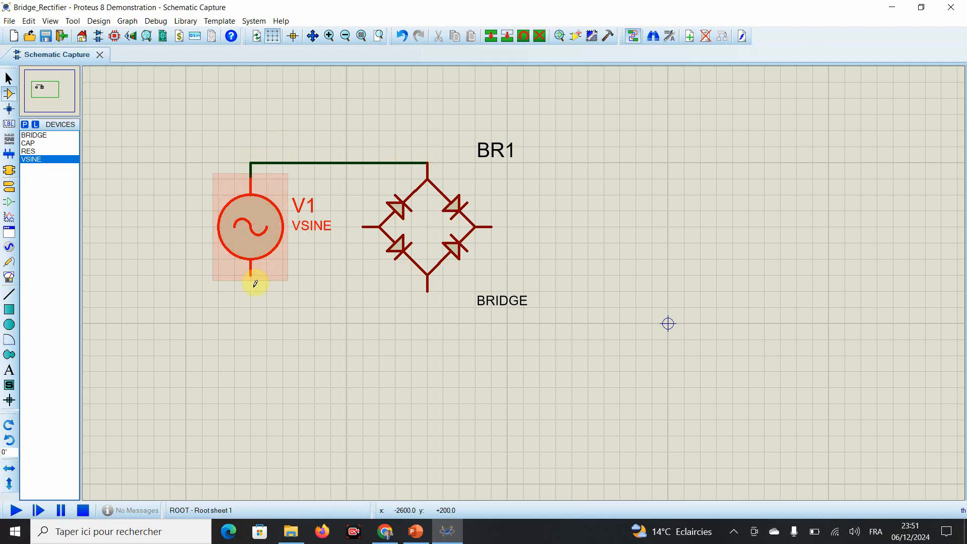
left_click(428, 291)
left_click(251, 277)
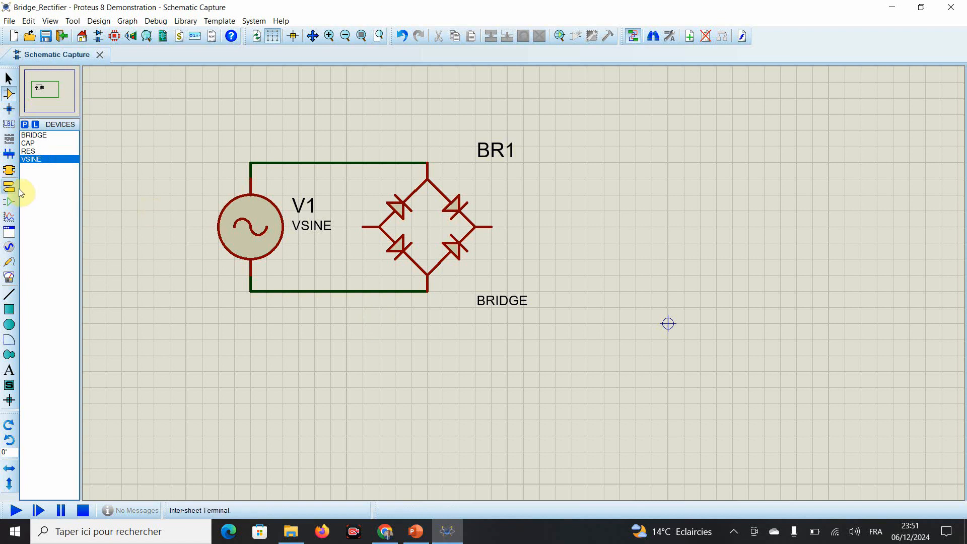
Step: Place a RES resistor to the right of the bridge, rotate it clockwise to vertical and shift it closer to the bridge
left_click(30, 151)
left_click(608, 209)
left_click(608, 208)
right_click(607, 207)
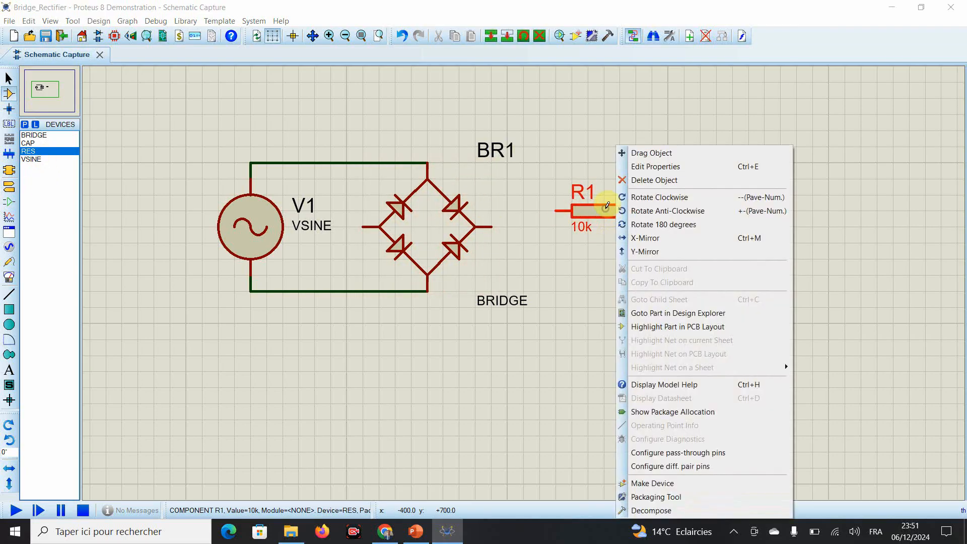
left_click(646, 198)
left_click_drag(572, 212, 556, 212)
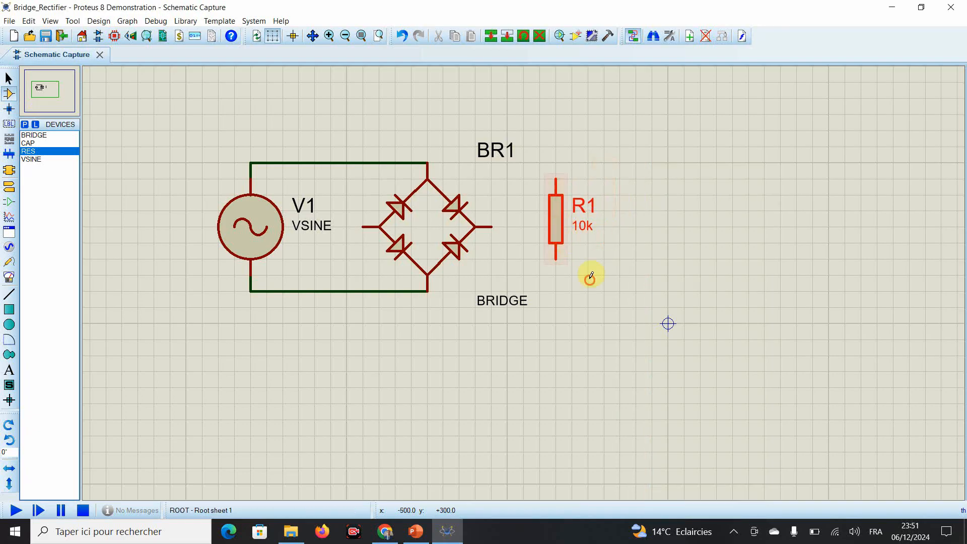
Step: Wire the bridge's left pin to the resistor's bottom terminal and its right pin to the resistor's top terminal
left_click(361, 227)
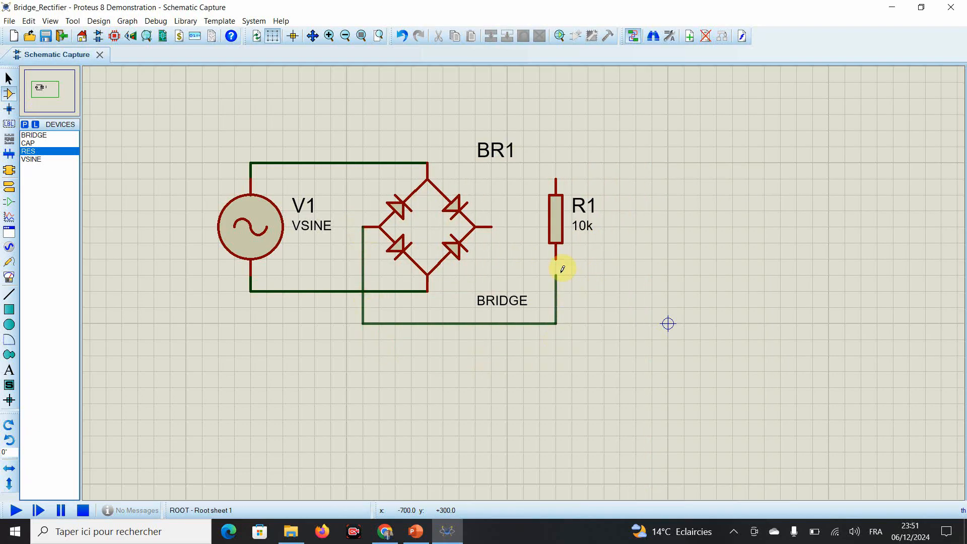
left_click(556, 256)
left_click(491, 223)
left_click(556, 180)
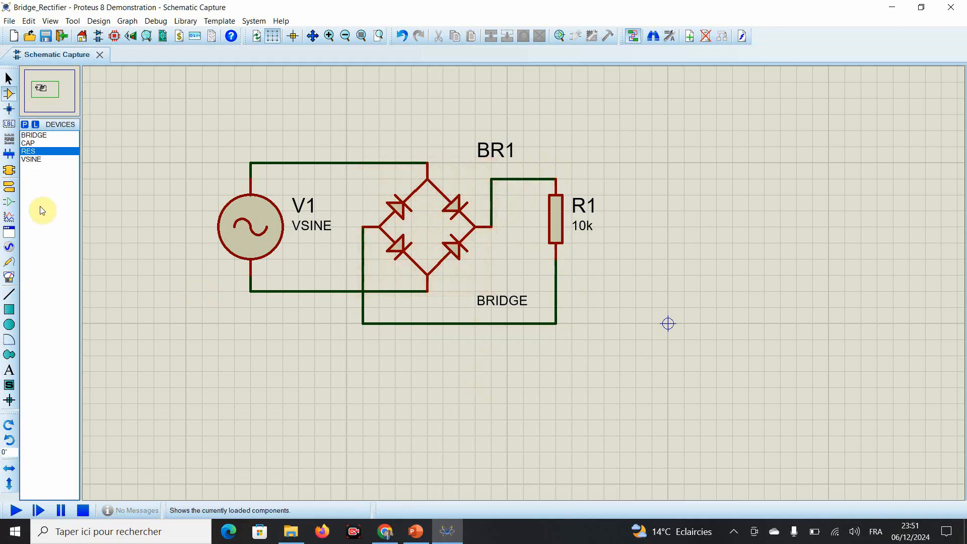
Step: Place a GROUND terminal below the circuit and connect it to the wire running to the resistor's bottom
left_click(9, 186)
left_click(36, 175)
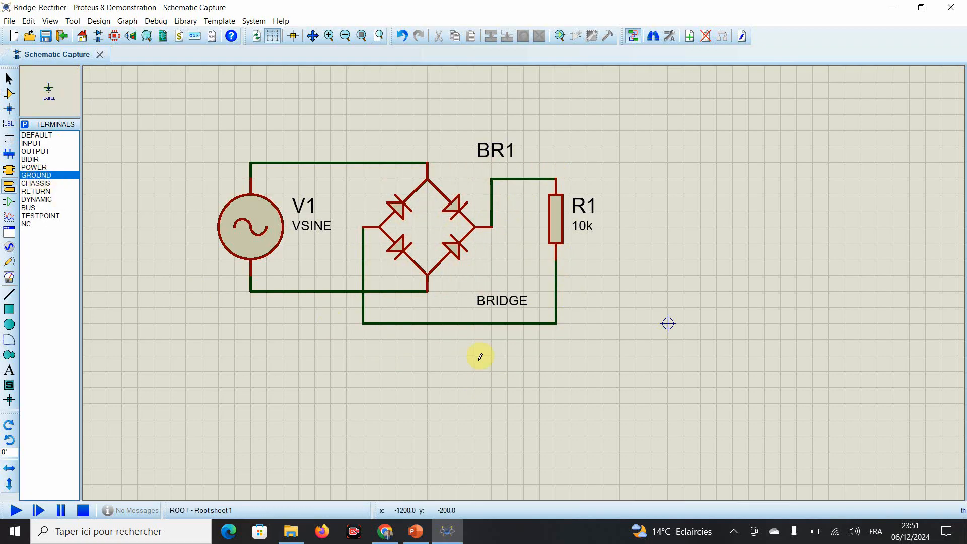
left_click(459, 355)
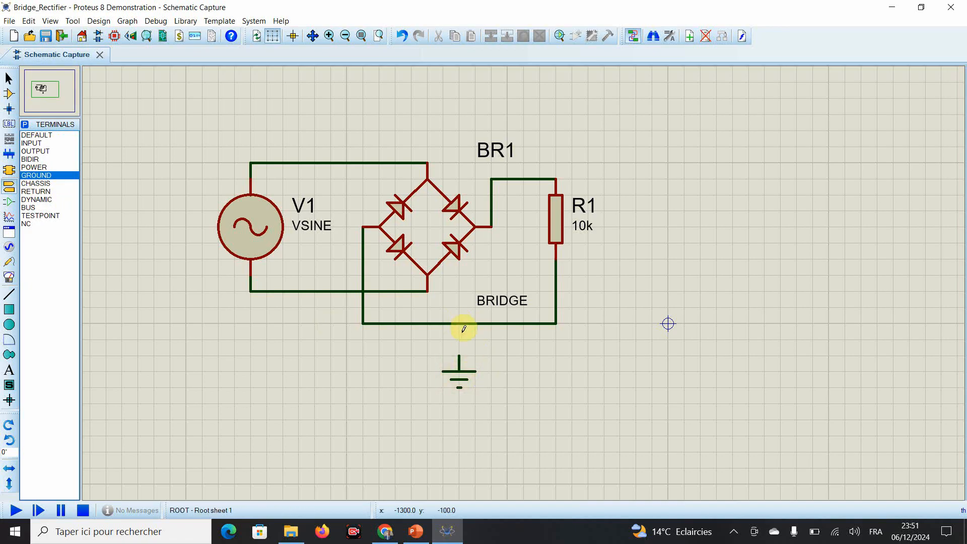
left_click(459, 355)
left_click(459, 323)
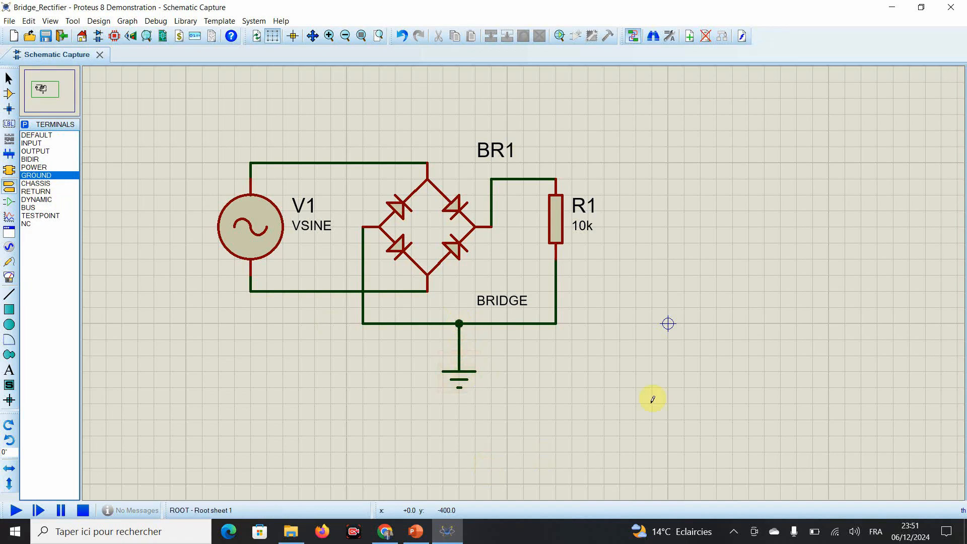
Step: Place a voltage probe on the wire at the resistor's top terminal and name it VOUT
left_click(9, 246)
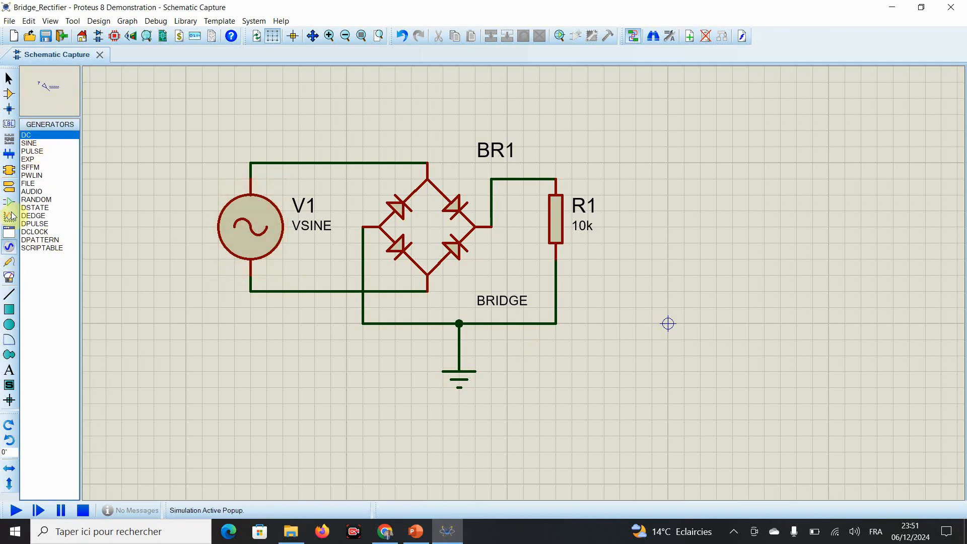
left_click(9, 264)
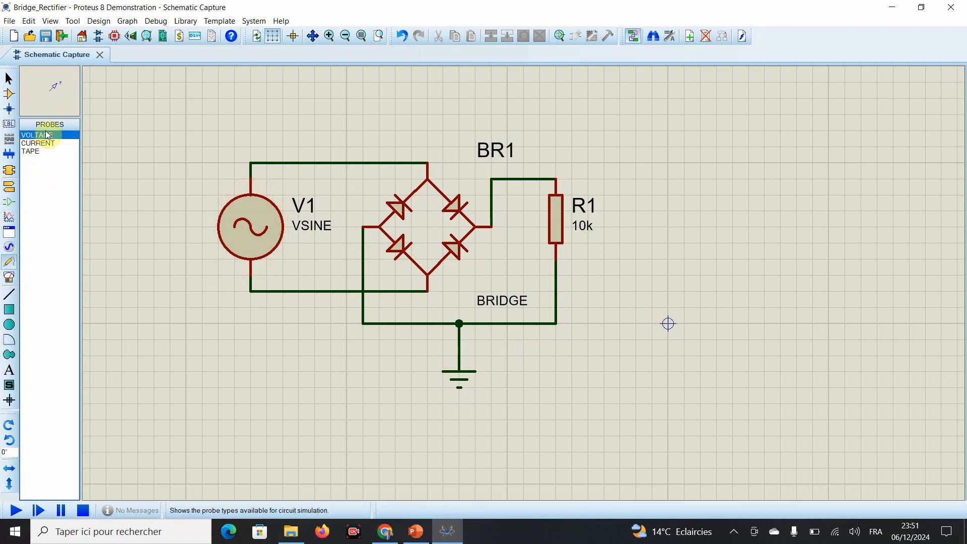
left_click(540, 177)
double_click(590, 160)
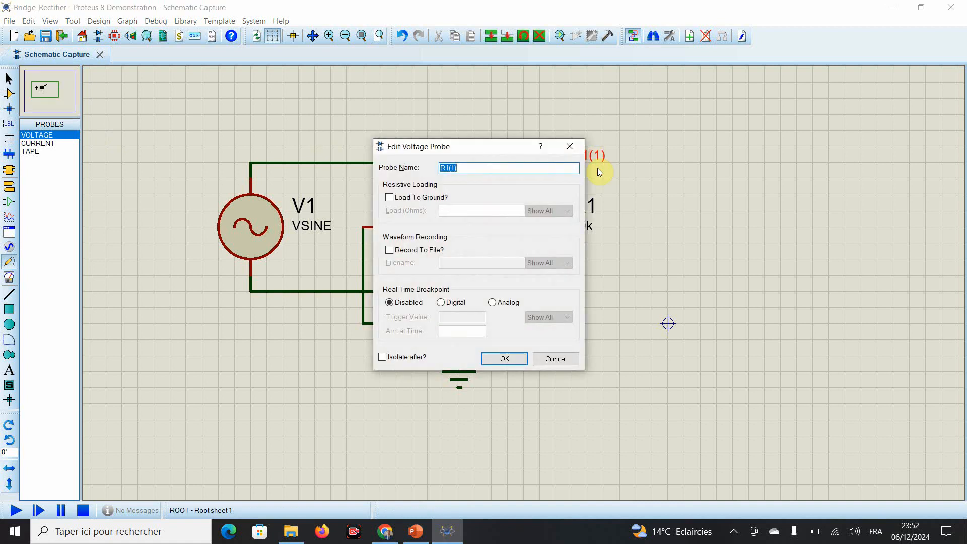
type("VOUT")
left_click(516, 358)
Step: Place a voltage probe on the upper wire between the source and the bridge and name it VIN1
left_click(342, 161)
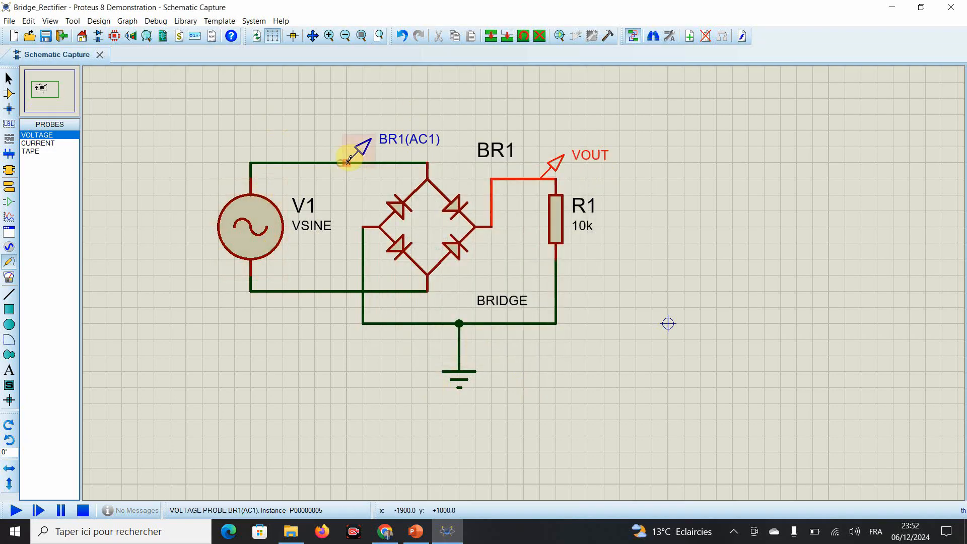
double_click(398, 139)
type("V")
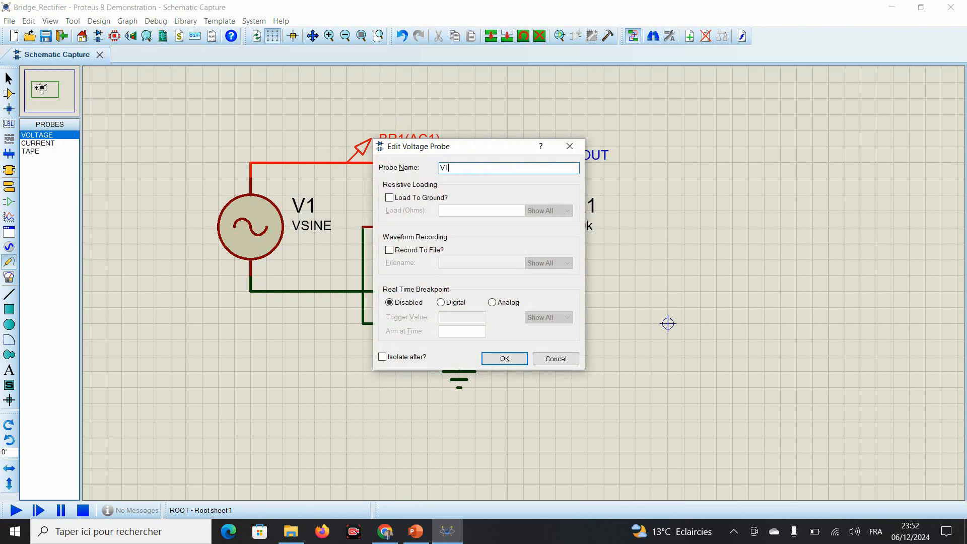
type("IN")
left_click(516, 360)
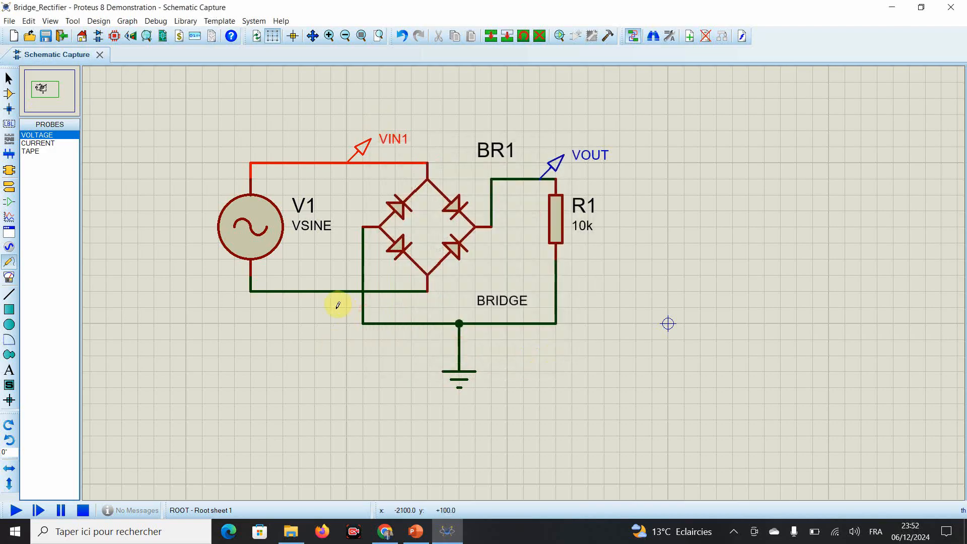
Step: Place a voltage probe named VIN2 on the lower source wire and move its label to the left of the probe
left_click(330, 290)
double_click(386, 271)
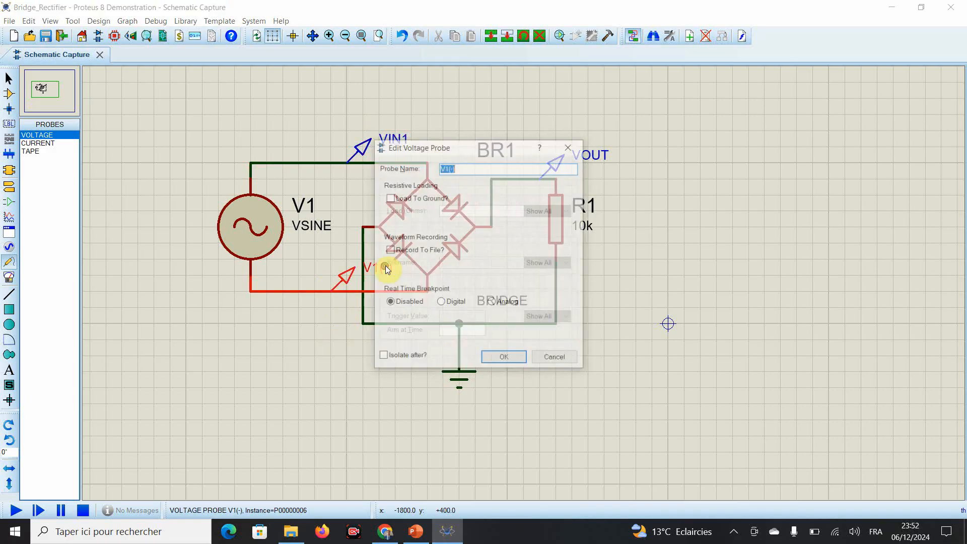
type("VIN2")
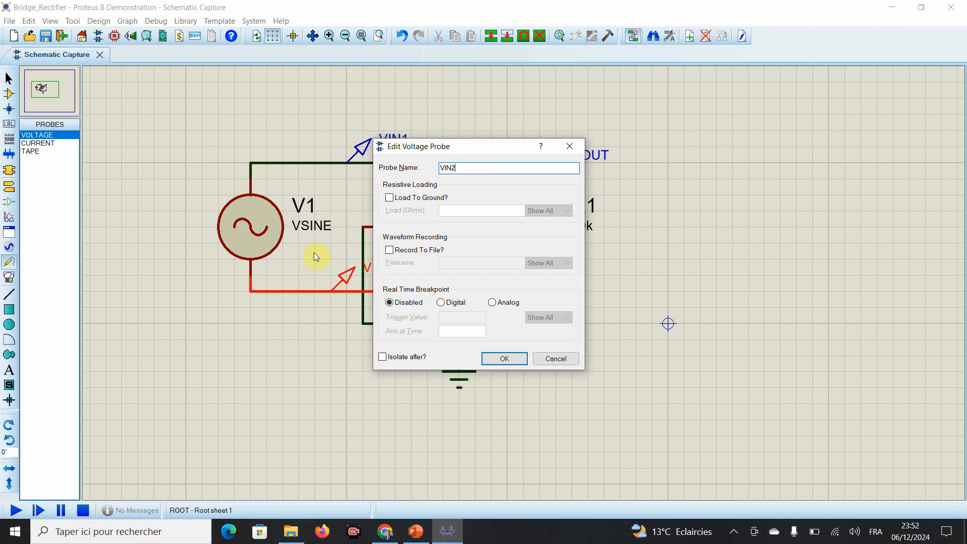
left_click(506, 359)
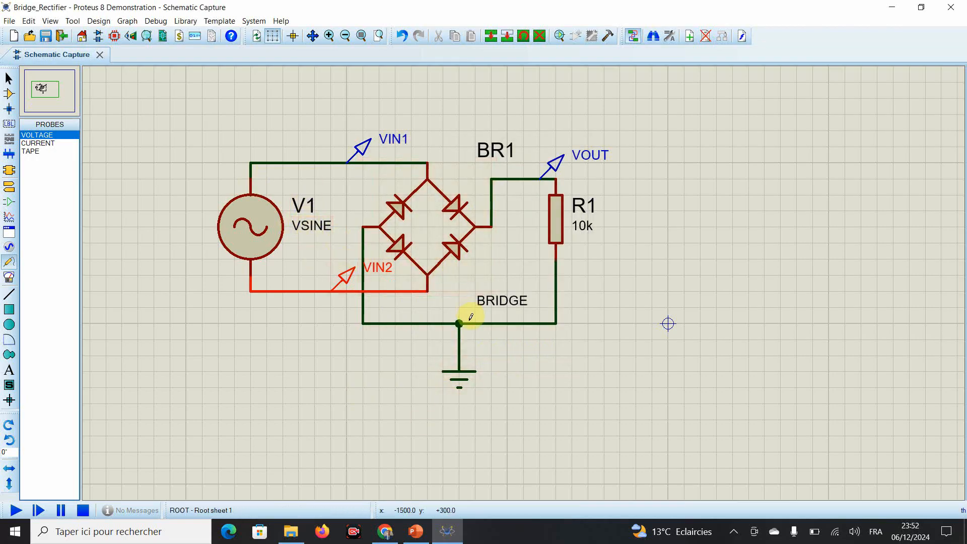
left_click_drag(374, 280, 313, 302)
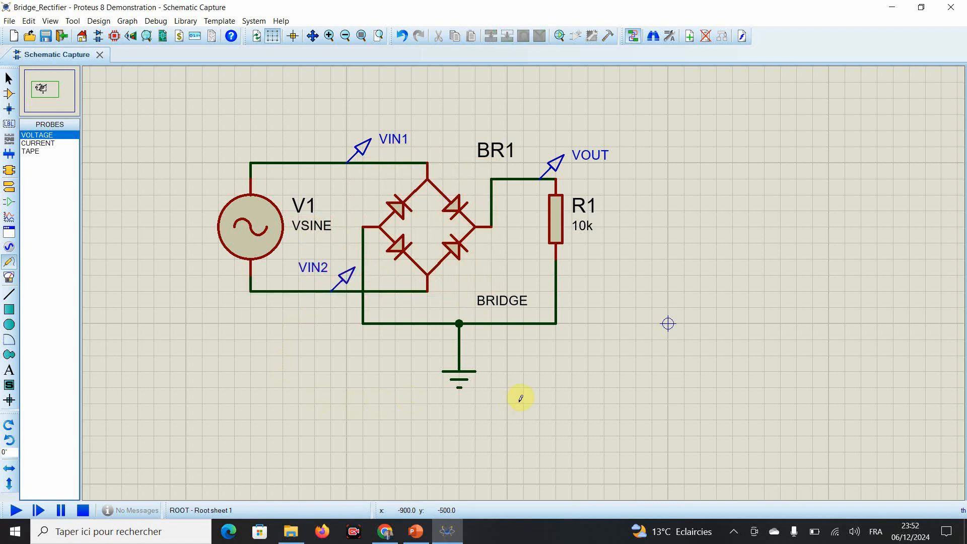
Step: Draw an ANALOGUE simulation graph in the empty area below and to the right of the circuit
left_click(9, 217)
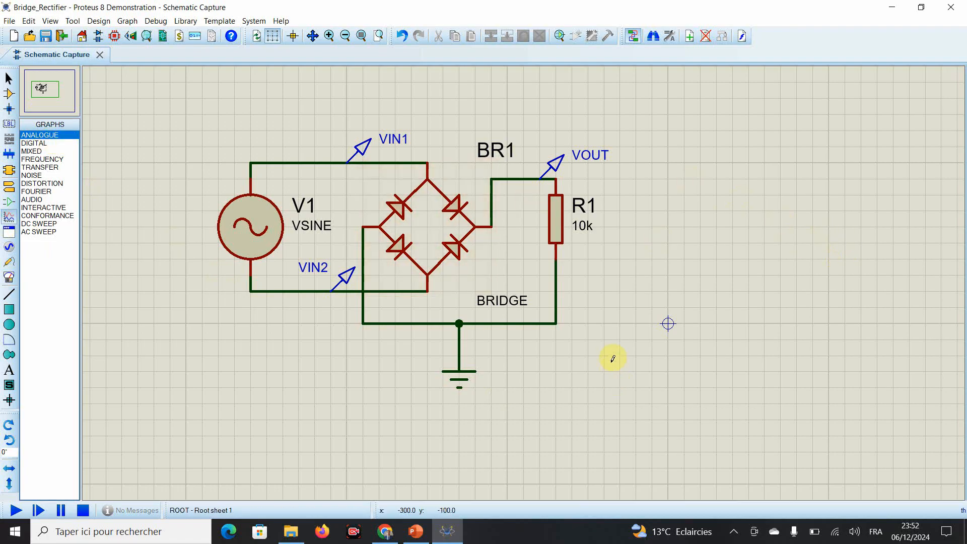
left_click_drag(651, 281, 930, 467)
scroll(687, 428, "down", 1)
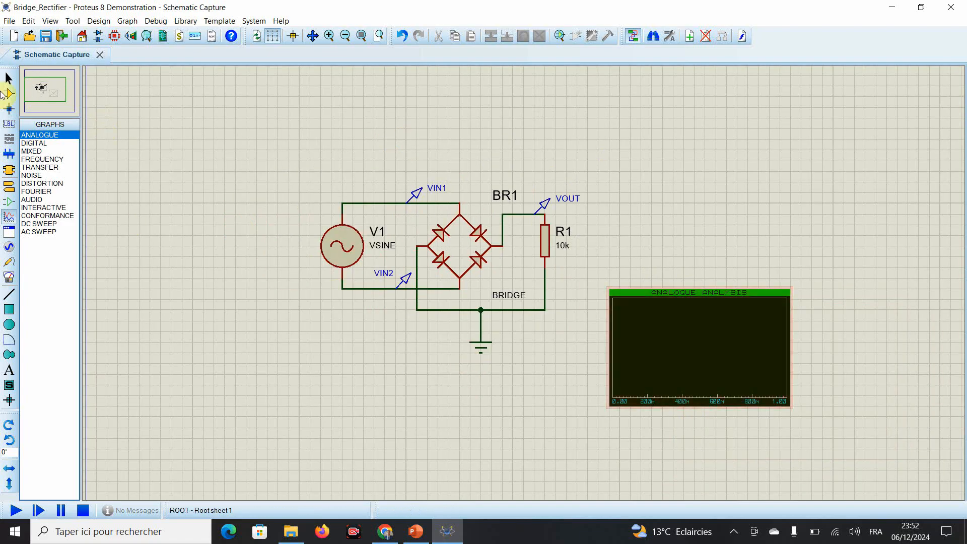
Step: Select the whole circuit and move it up and to the left to free space beneath it
left_click(6, 81)
left_click_drag(277, 149, 593, 374)
left_click_drag(516, 326, 484, 252)
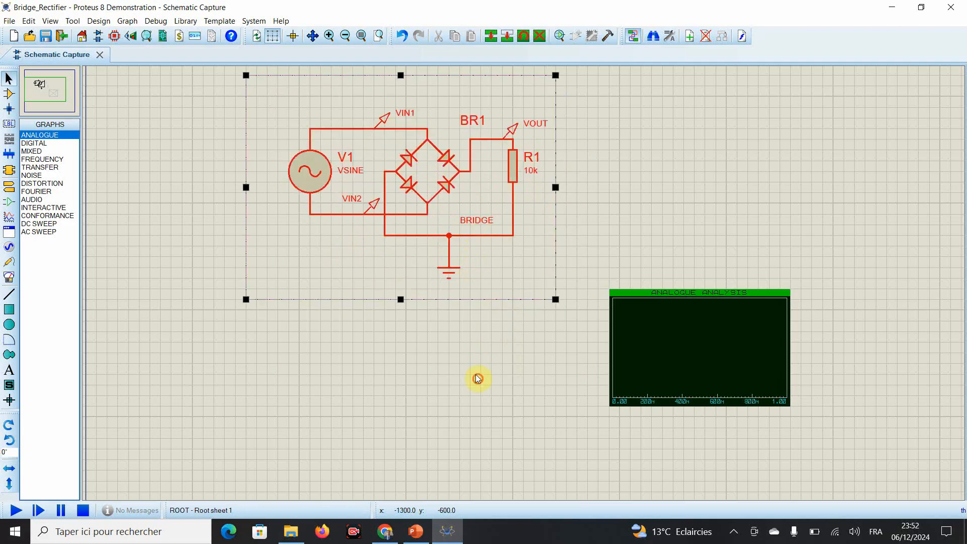
left_click(464, 275)
Step: Move the analogue graph to the space beneath the source and the bridge
left_click(680, 357)
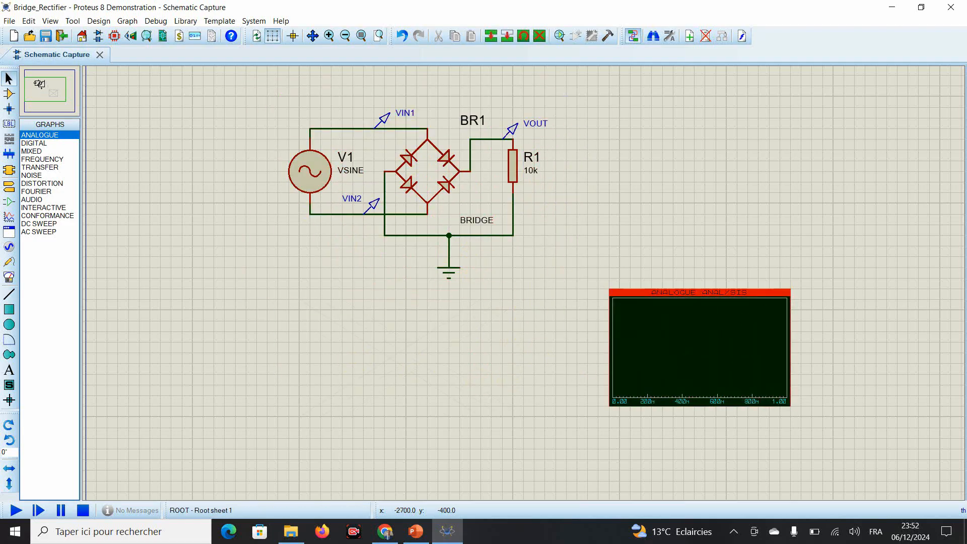
left_click_drag(310, 353, 310, 353)
left_click(527, 354)
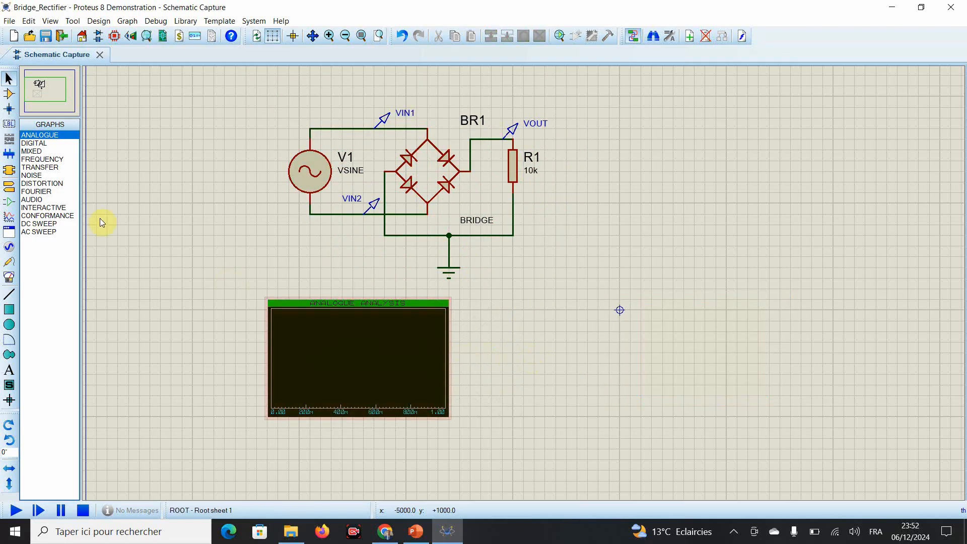
Step: Draw a second ANALOGUE graph to the right of the first one, at about the same height
left_click_drag(483, 298, 687, 431)
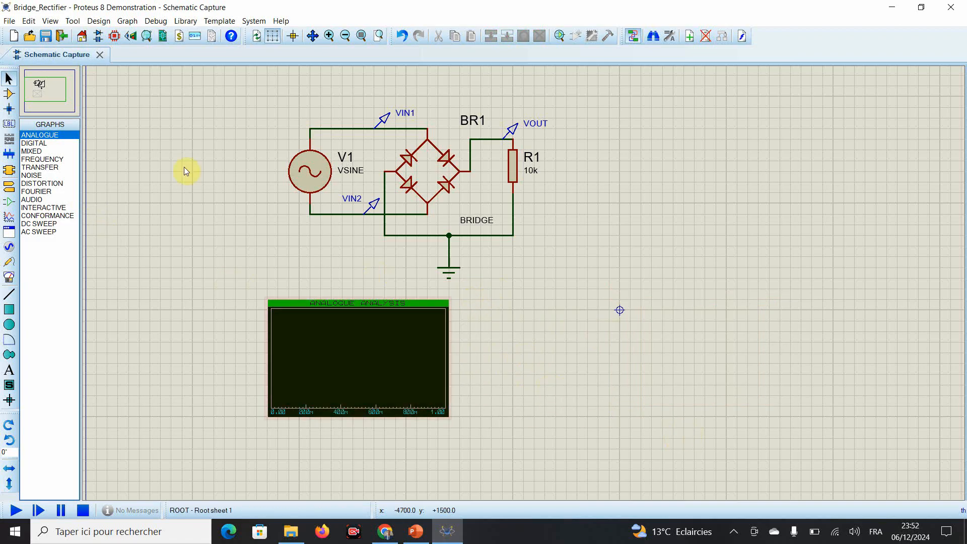
left_click(48, 135)
left_click_drag(473, 298, 670, 410)
left_click_drag(582, 267, 568, 266)
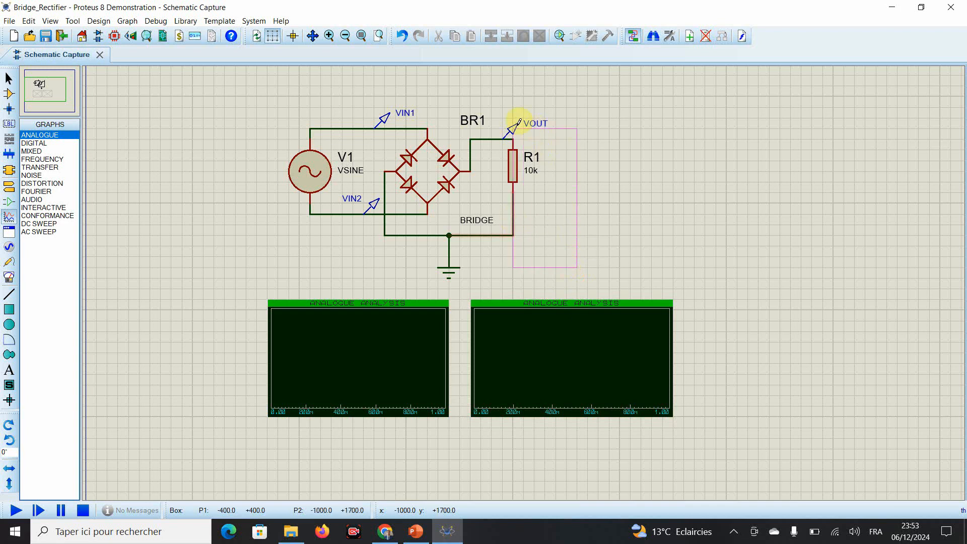
right_click(555, 174)
Step: Add the VOUT probe to the right-hand graph, then set its title to TENSION REDRESSEE and its stop time to 0.5
mouse_move(511, 130)
left_mouse_down()
mouse_move(478, 325)
mouse_move(500, 327)
left_mouse_up()
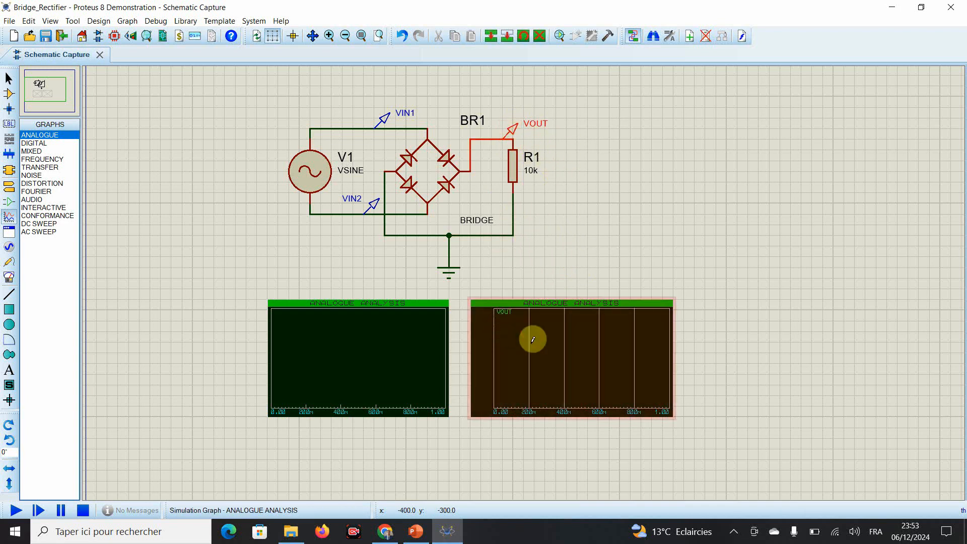
right_click(583, 346)
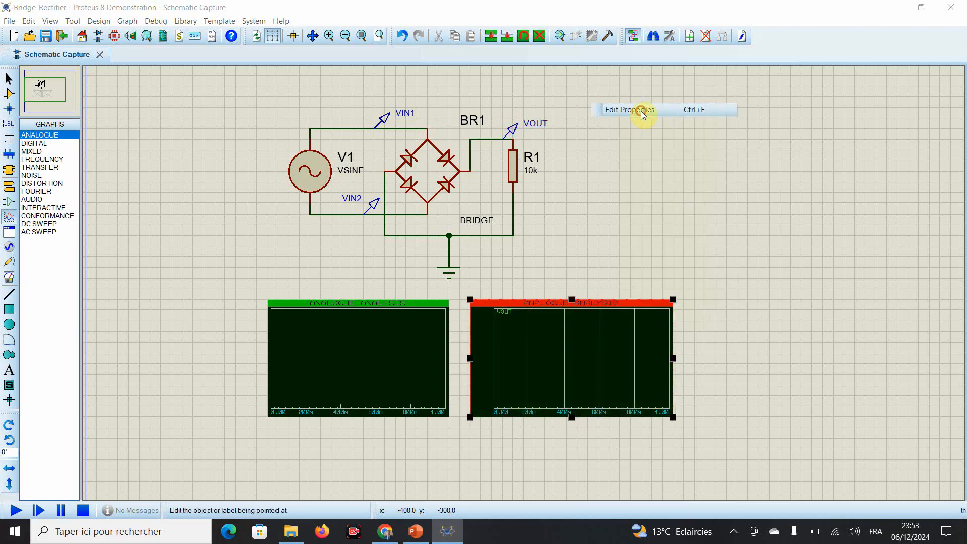
left_click(640, 111)
type("TE")
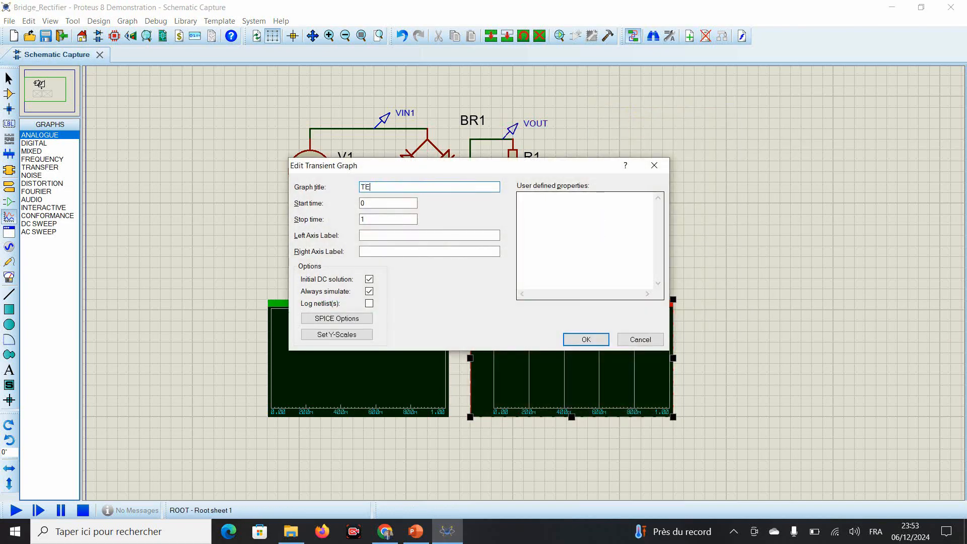
type("NSION REDRESSEE")
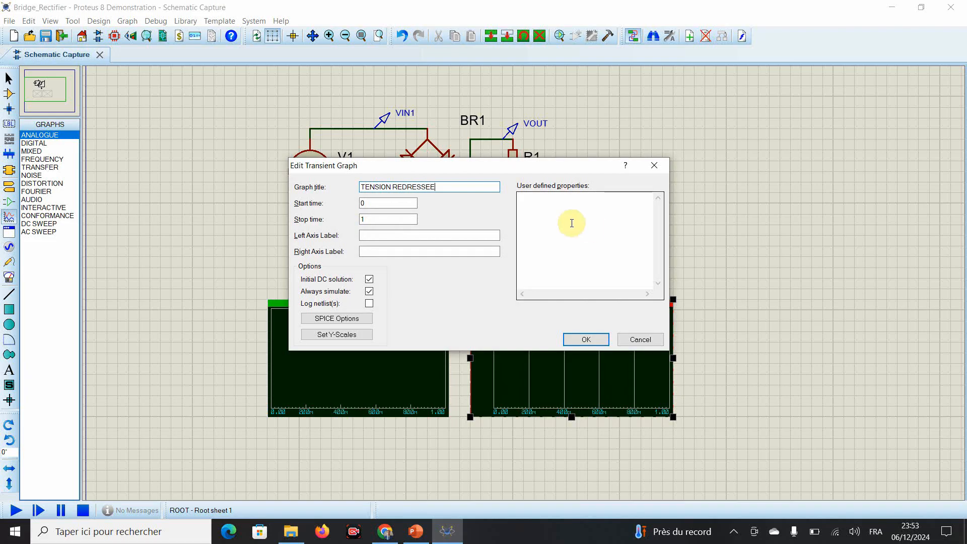
double_click(372, 216)
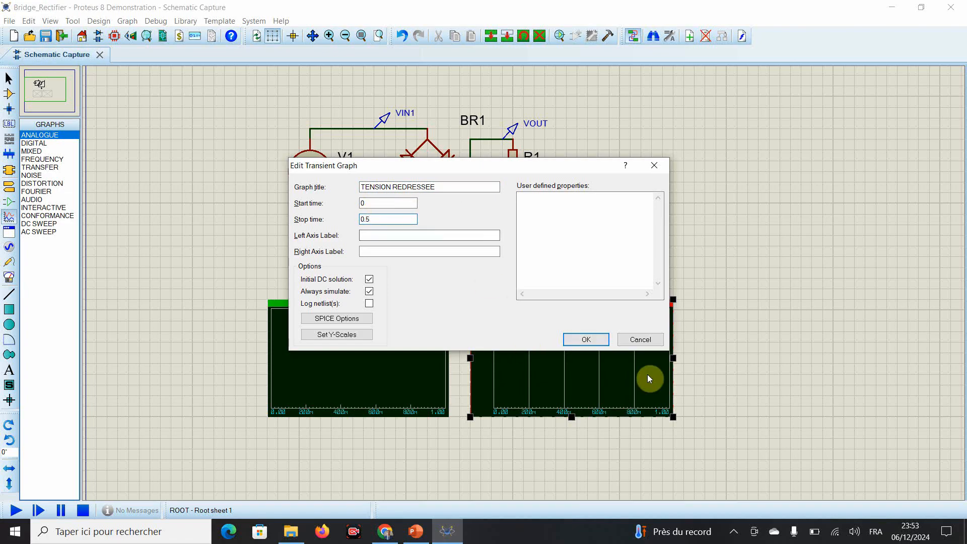
left_click(588, 338)
left_click(703, 393)
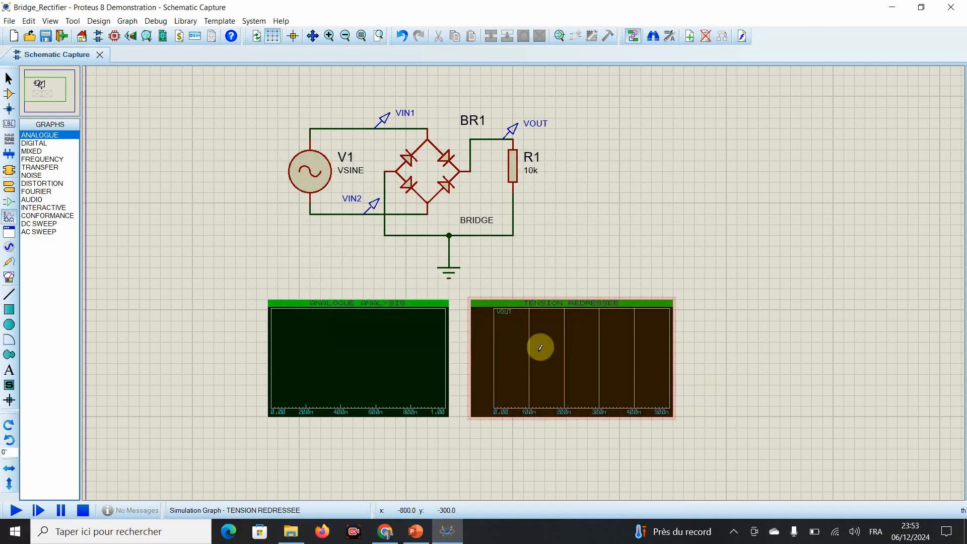
Step: Set the left-hand graph's title to TENSION D ENTREE and its stop time to 0.5
right_click(337, 356)
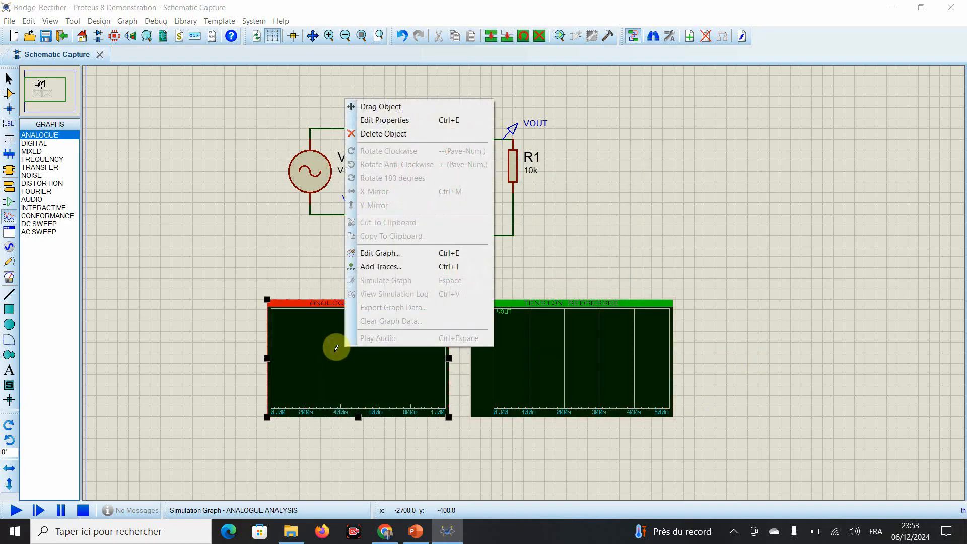
left_click(373, 120)
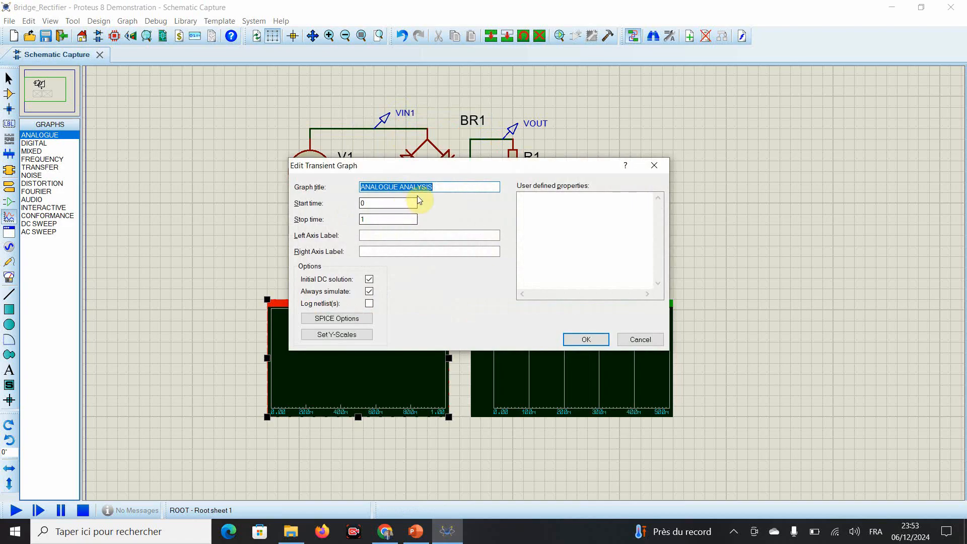
type("TENSION D ENTREE")
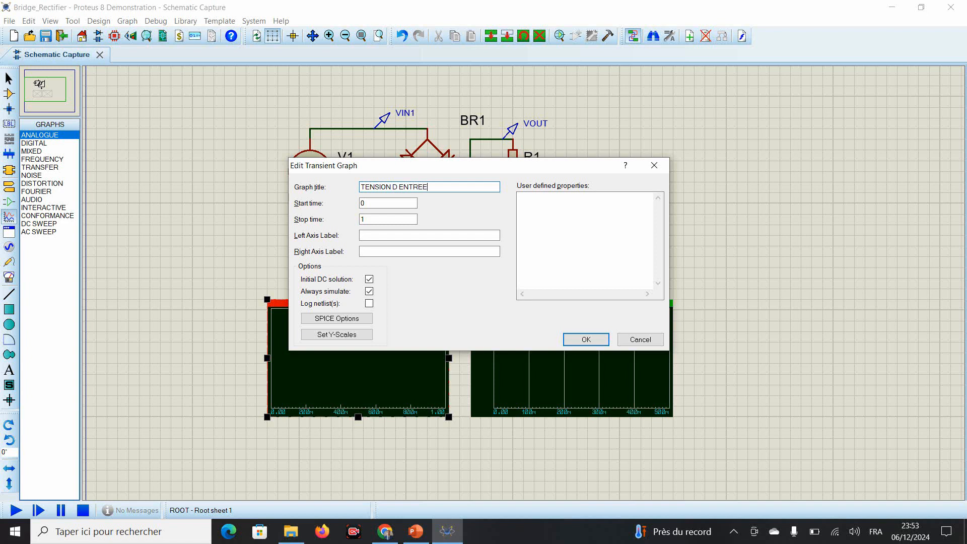
double_click(399, 219)
type("0.5")
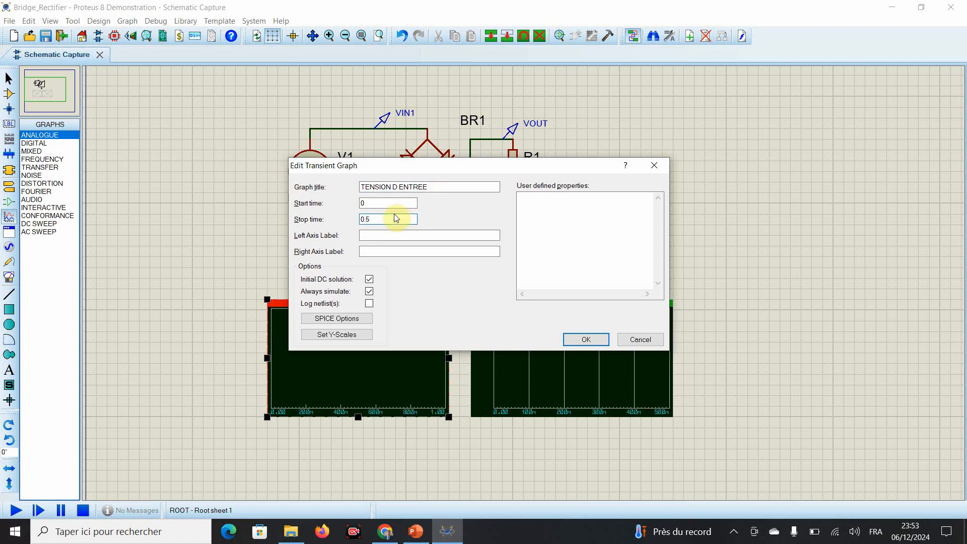
left_click(583, 341)
Step: Add a trace to the TENSION D ENTREE graph with VIN1 as probe P1, VIN2 as probe P2 and the expression P1-P2
right_click(337, 353)
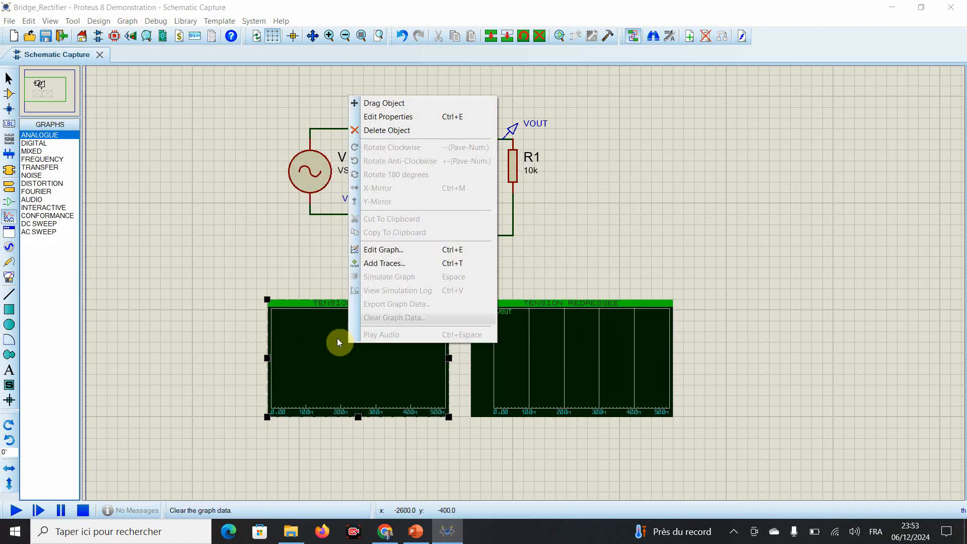
left_click(400, 265)
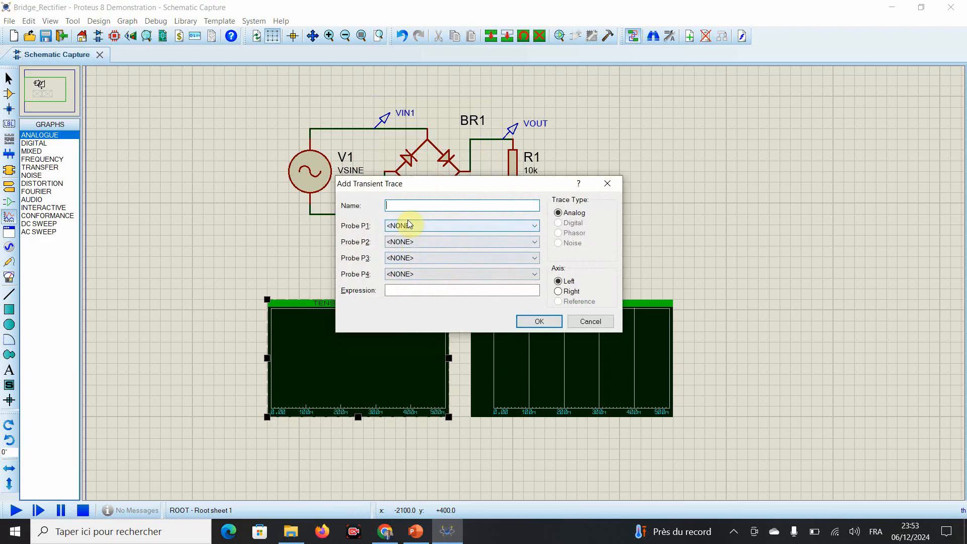
left_click_drag(414, 184, 547, 205)
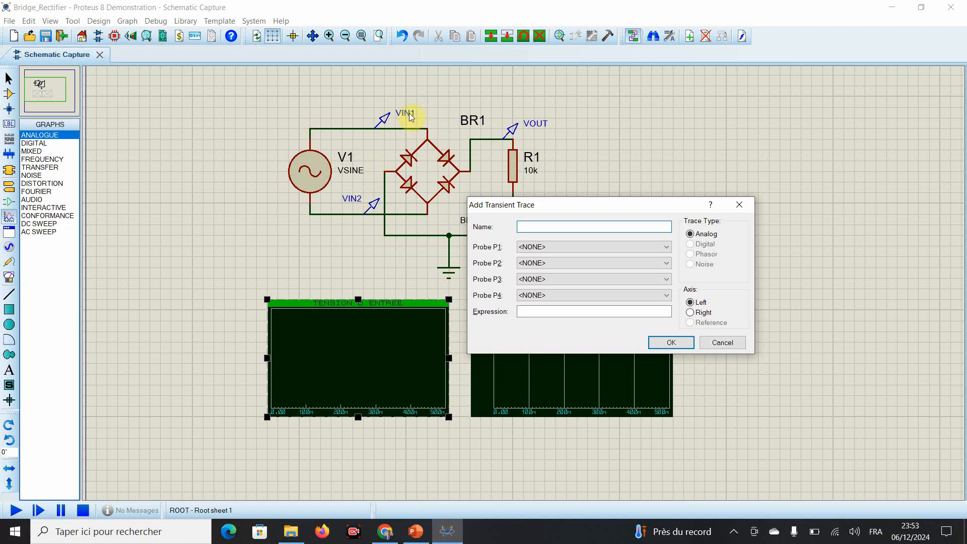
left_click(548, 249)
left_click(545, 270)
left_click(544, 264)
left_click(538, 290)
left_click(529, 312)
left_click(529, 312)
key("BackSpace")
type("-P2")
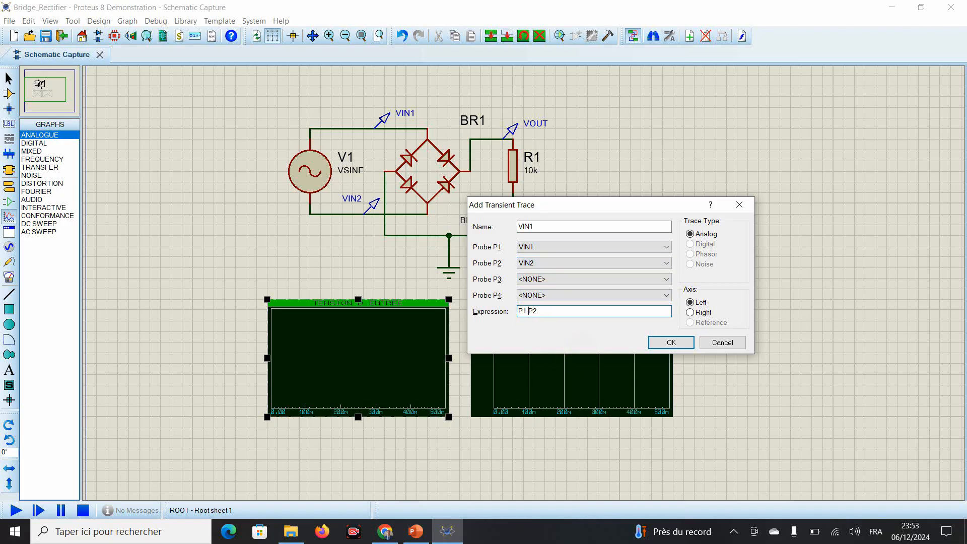
Step: Name the new difference trace V1 and accept it
left_click(532, 228)
key("BackSpace")
key("BackSpace")
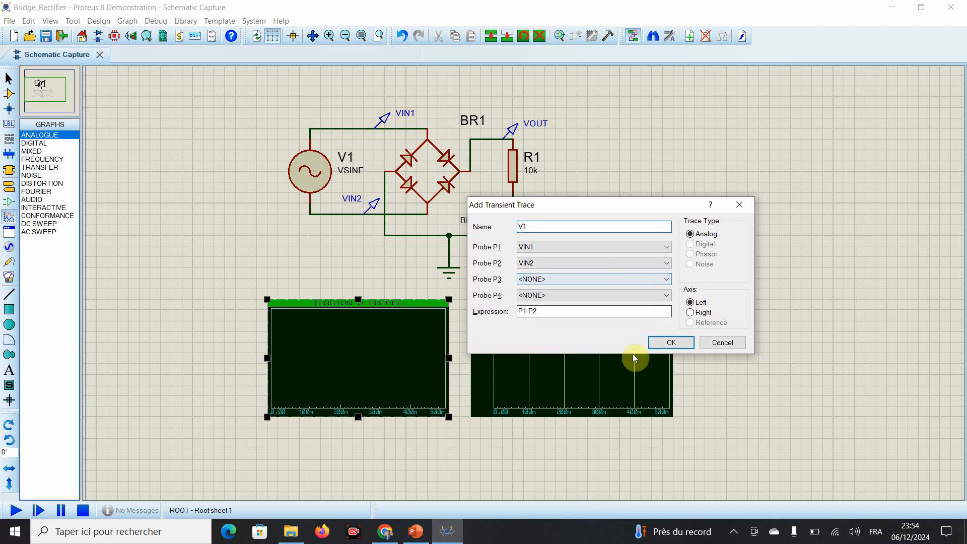
left_click(670, 342)
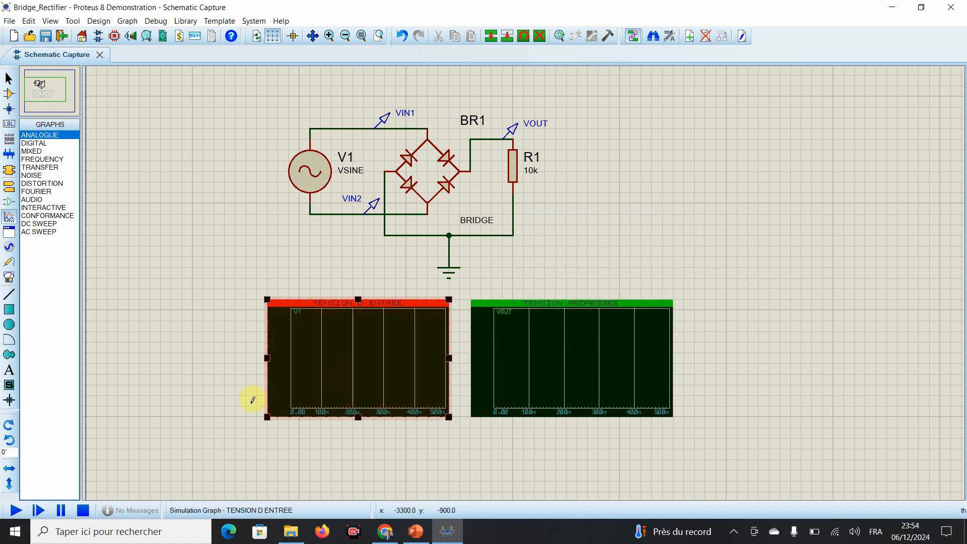
Step: Simulate the TENSION D ENTREE graph, view it enlarged, and return to the schematic
right_click(380, 349)
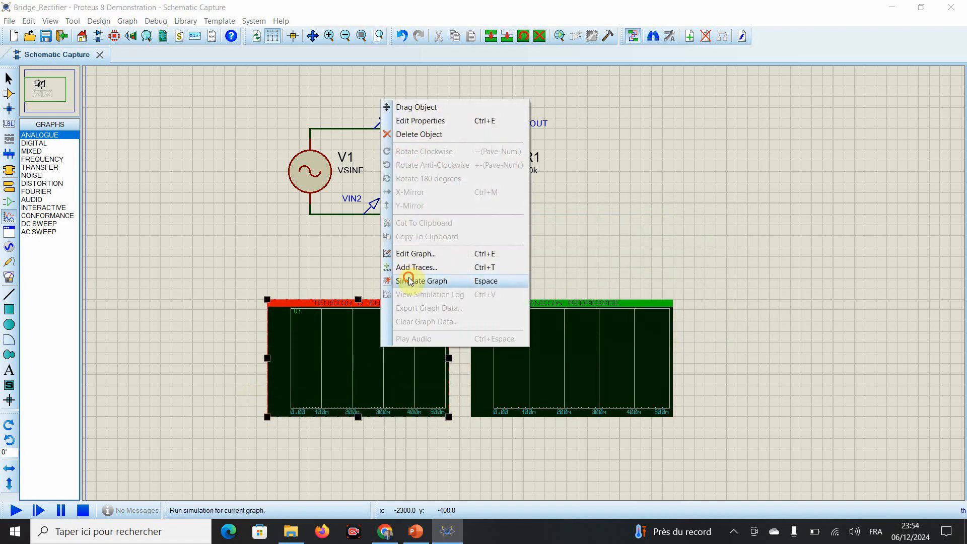
left_click(410, 281)
left_click(380, 302)
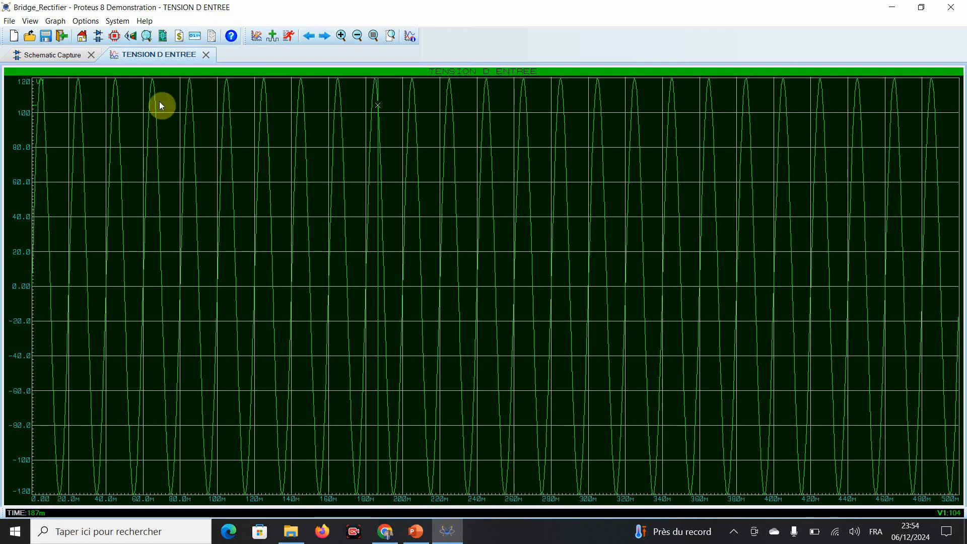
left_click(212, 54)
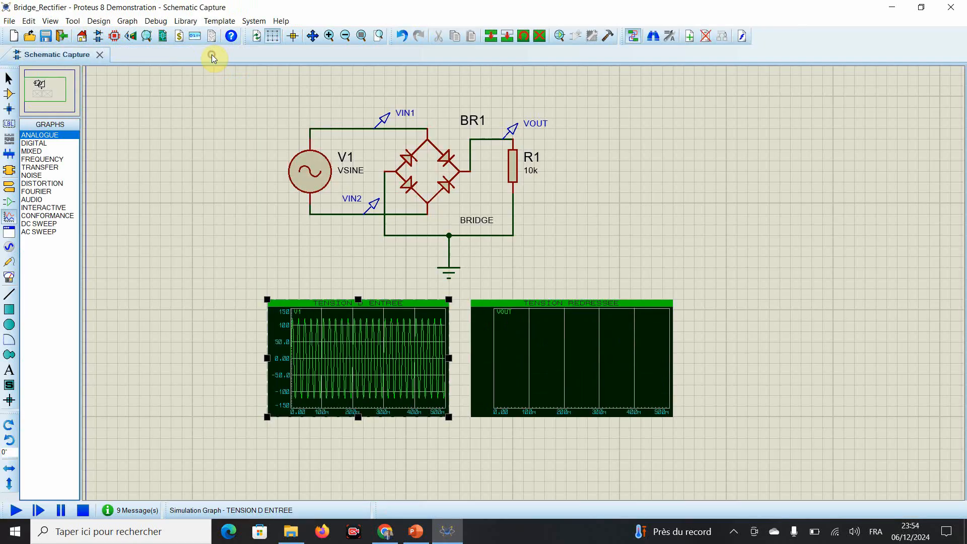
Step: Set the TENSION D ENTREE graph's stop time to 100m
right_click(335, 317)
left_click(380, 88)
left_click(372, 219)
left_click_drag(366, 218, 352, 222)
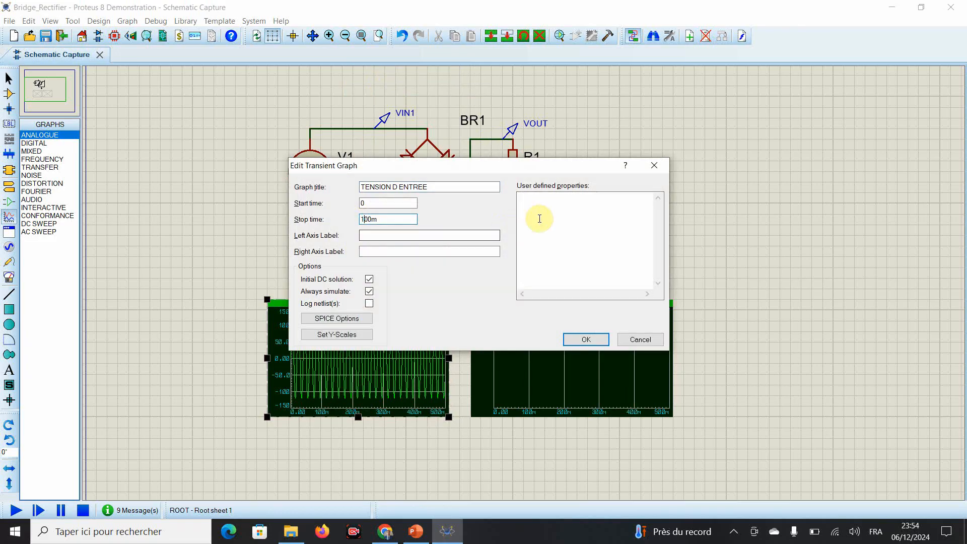
left_click(586, 338)
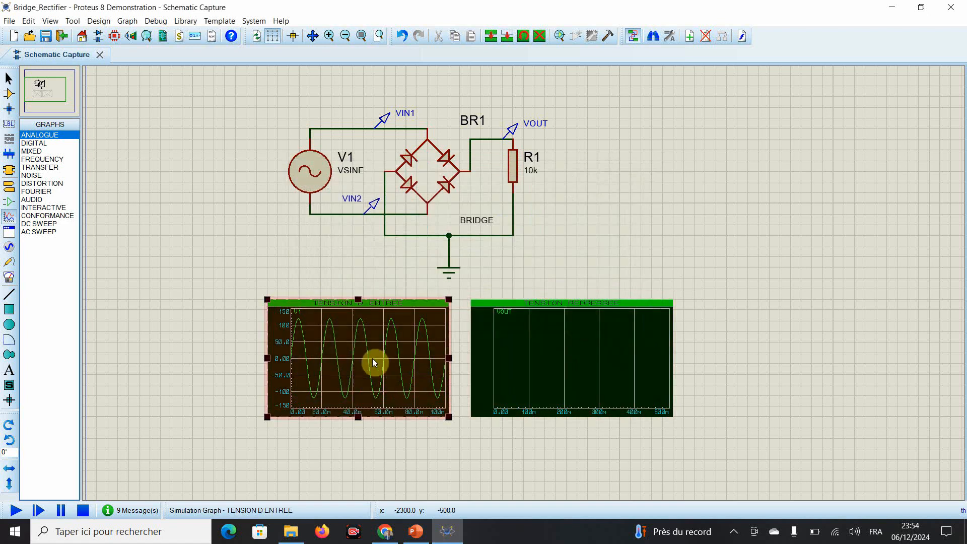
Step: Rerun the TENSION D ENTREE graph's simulation over the shortened time range and inspect the enlarged sine wave before closing it
right_click(373, 358)
left_click(395, 286)
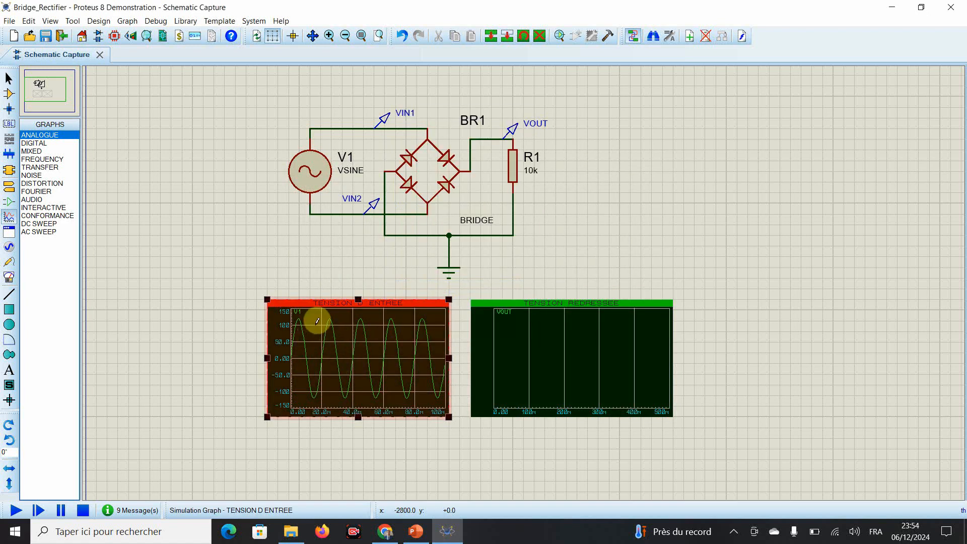
left_click(320, 302)
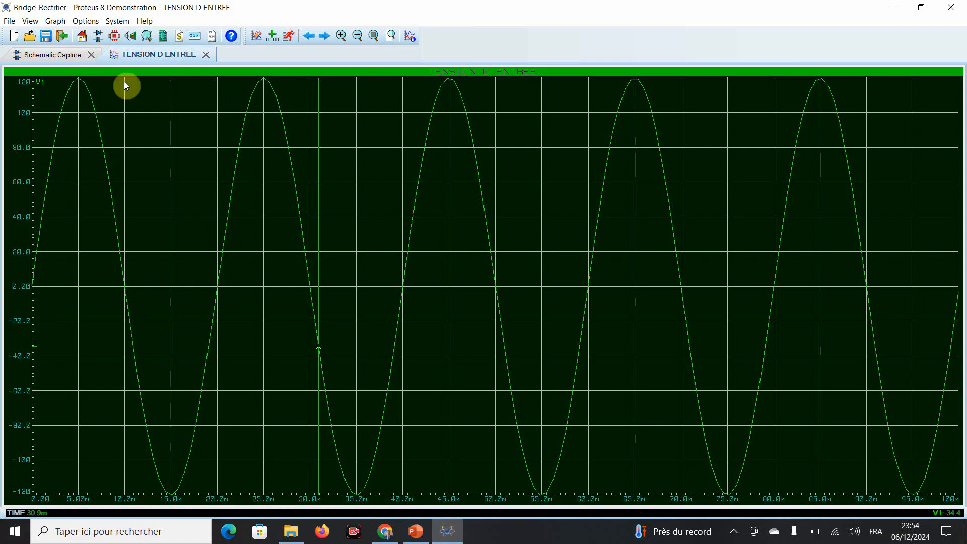
left_click(206, 54)
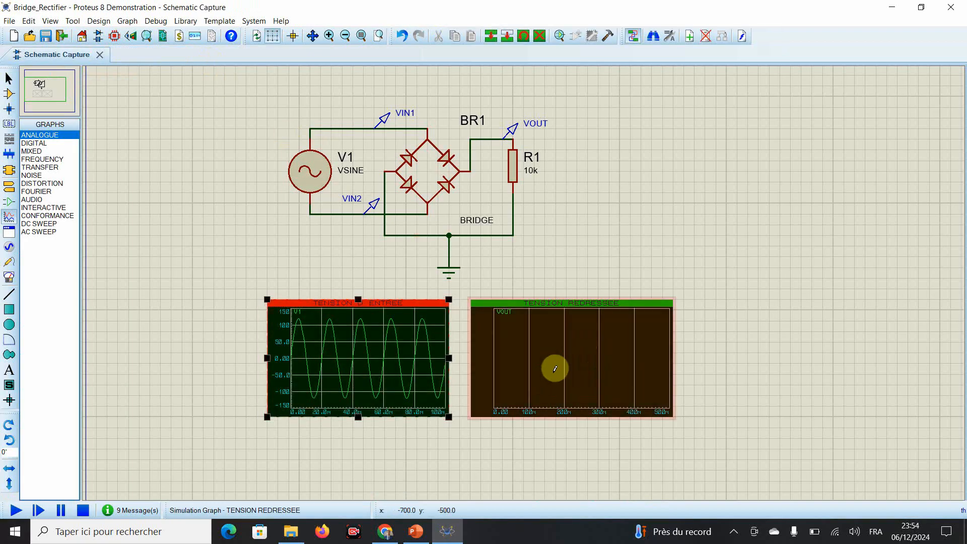
Step: Simulate the TENSION REDRESSEE graph
right_click(542, 354)
left_click(584, 290)
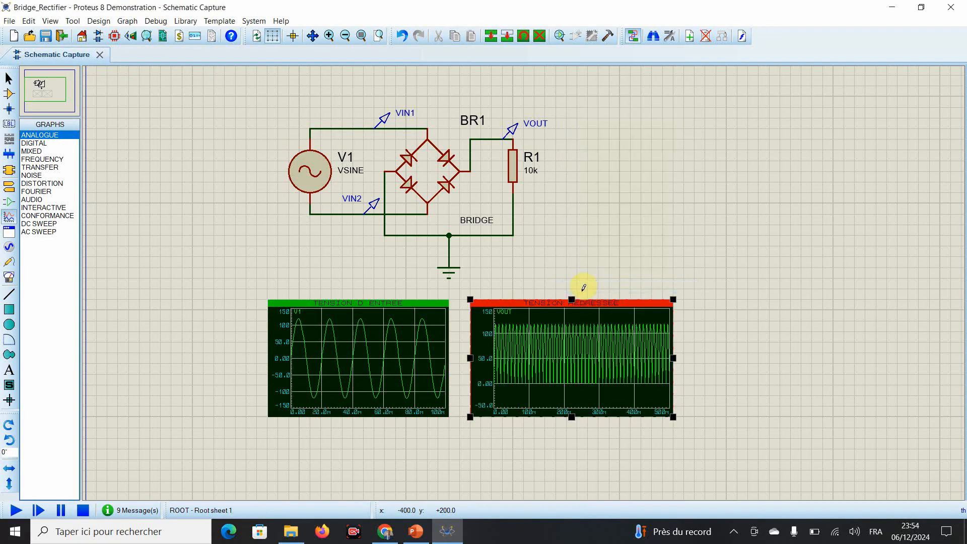
Step: Set the TENSION REDRESSEE graph's stop time to 100m and rerun its simulation
right_click(544, 321)
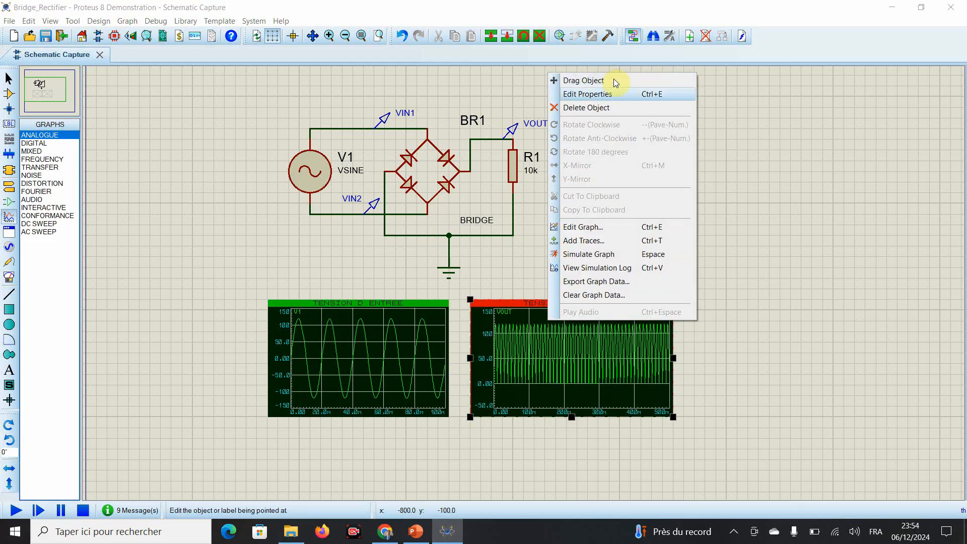
left_click(604, 100)
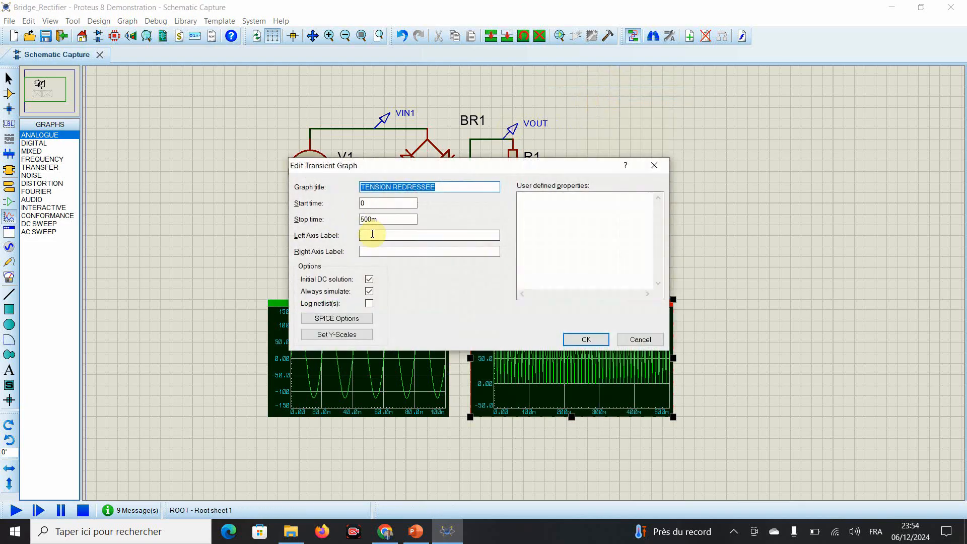
left_click(366, 219)
left_click_drag(366, 220, 357, 219)
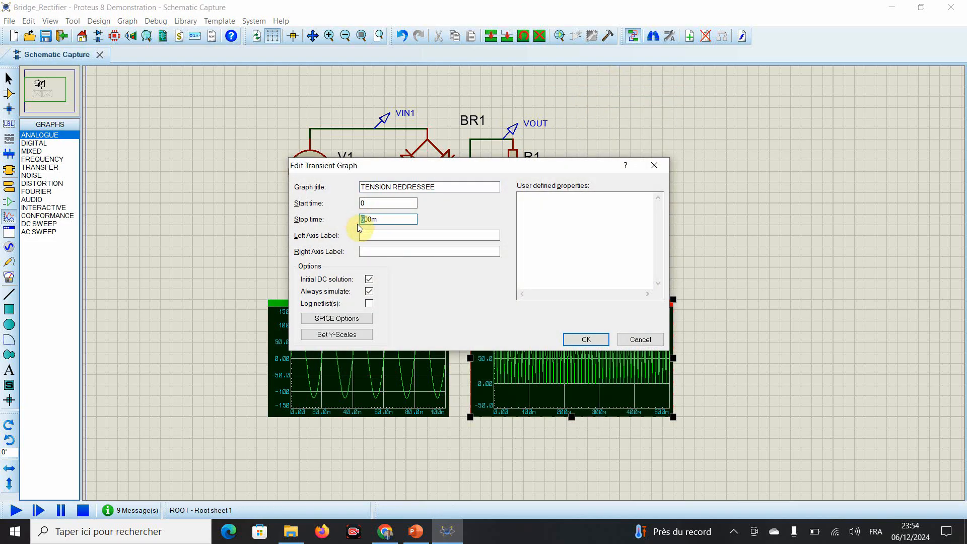
type("1")
left_click(586, 341)
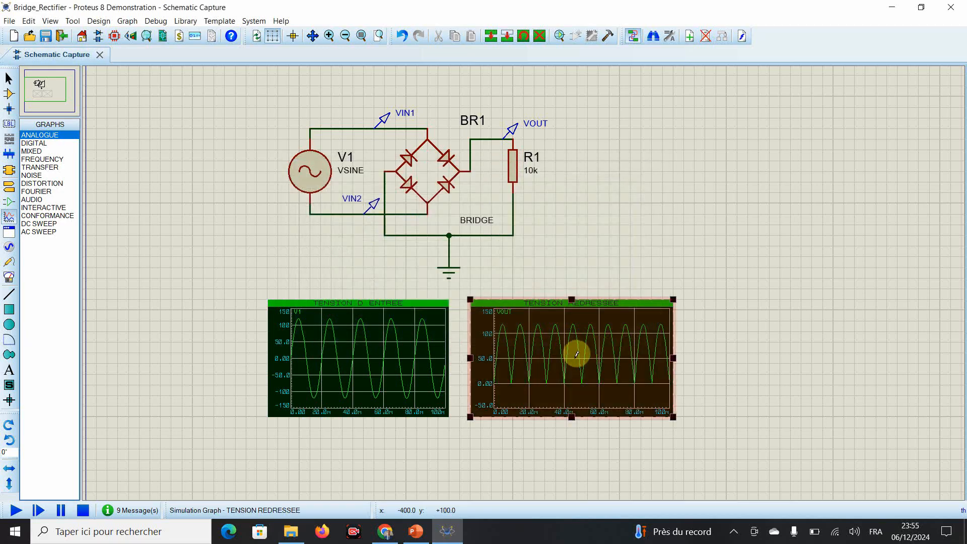
right_click(556, 324)
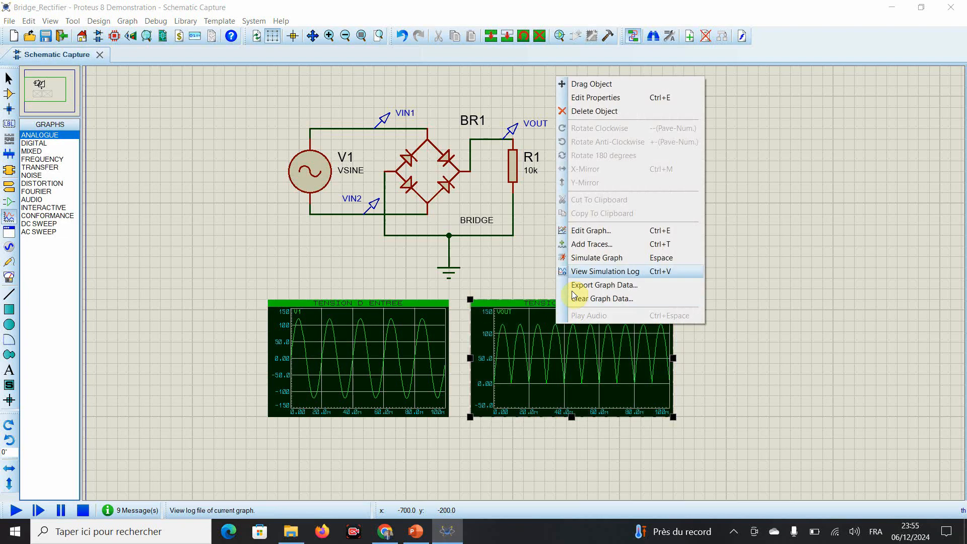
left_click(590, 259)
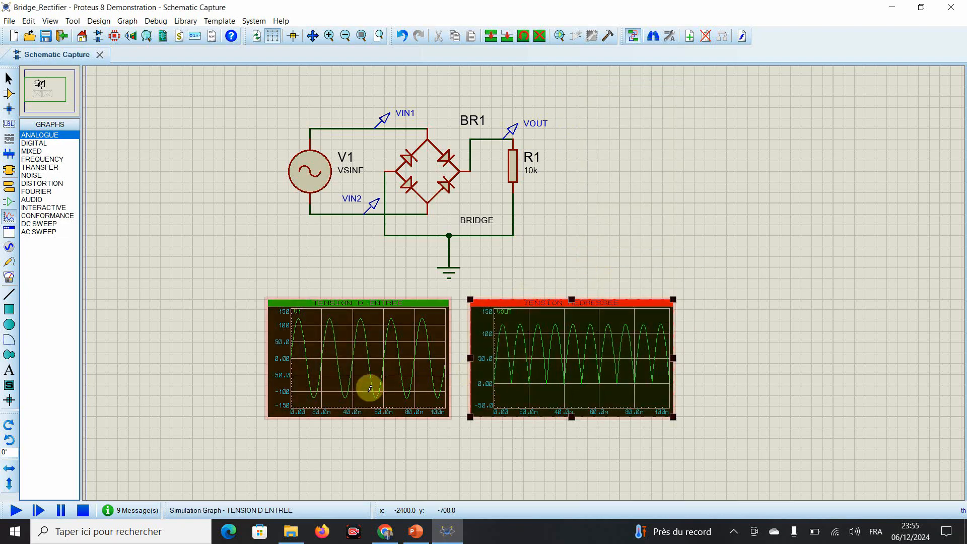
Step: Add the VOUT probe to the TENSION D ENTREE graph, then simulate it and view both traces enlarged before closing the view
mouse_move(509, 132)
left_mouse_down()
mouse_move(354, 295)
mouse_move(300, 334)
left_mouse_up()
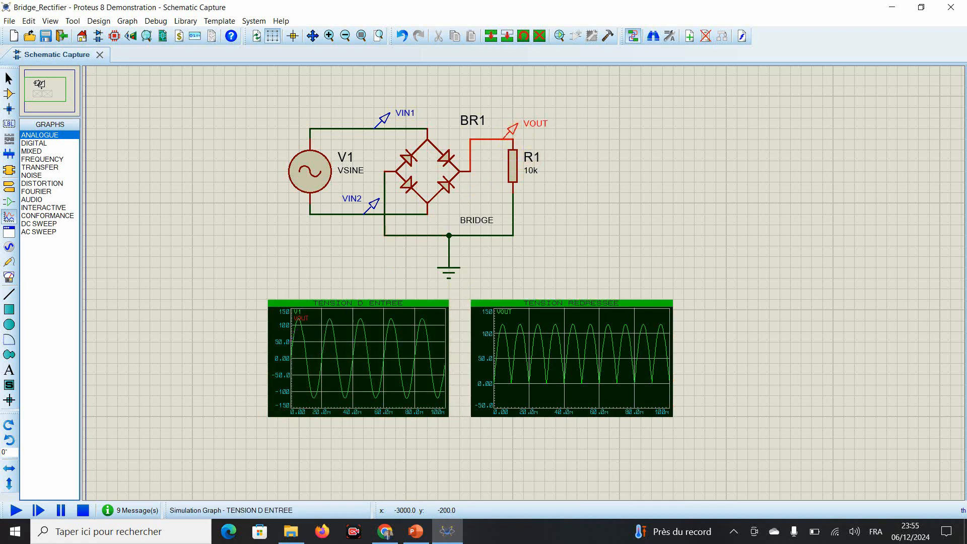
right_click(303, 338)
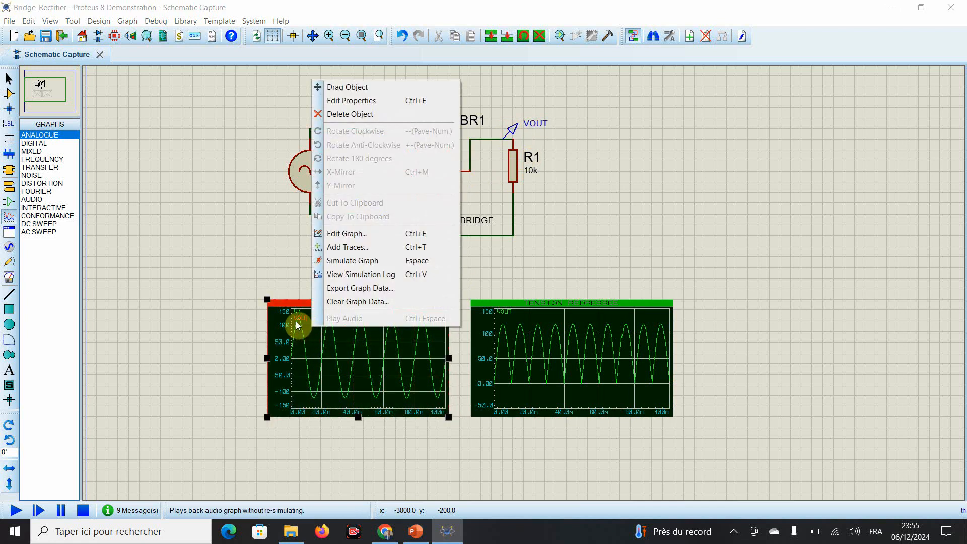
left_click(346, 261)
left_click(341, 301)
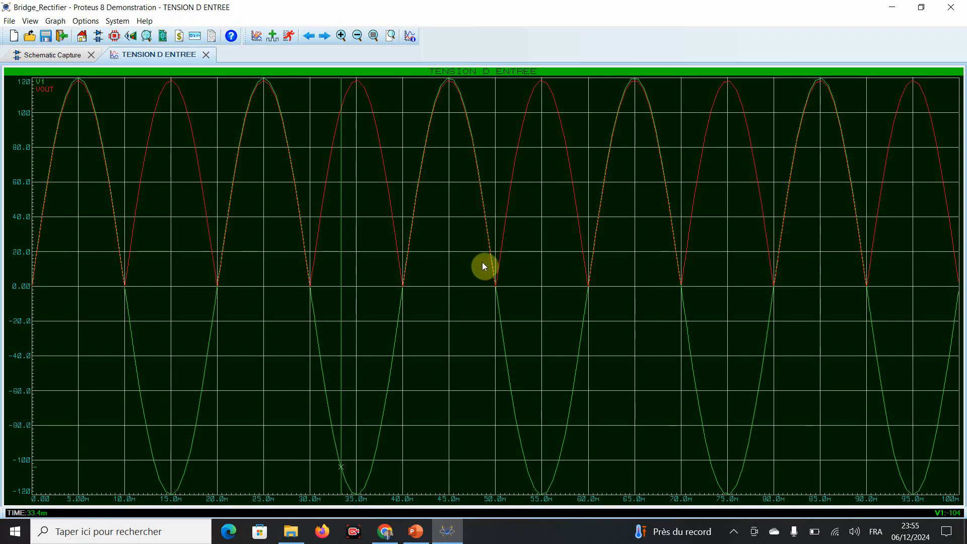
left_click(206, 54)
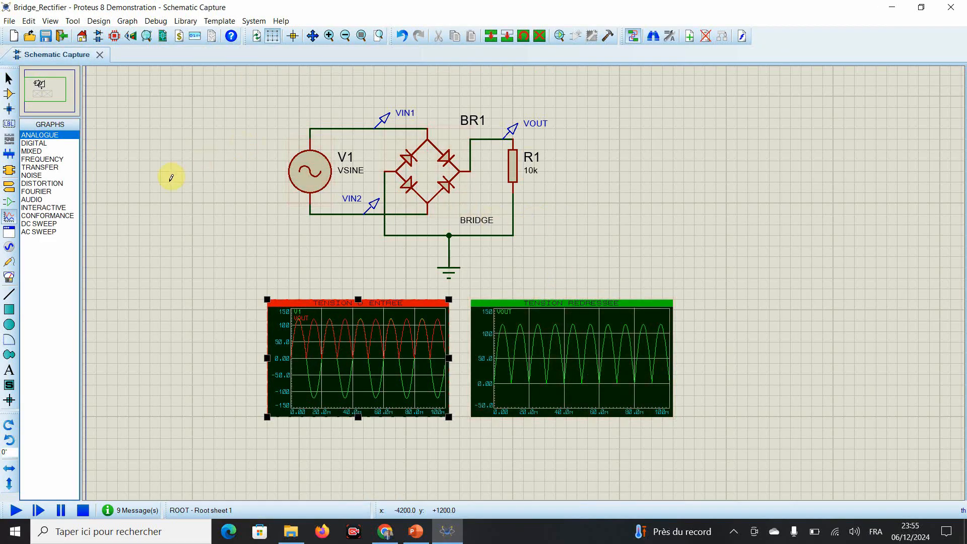
Step: Place a CAP capacitor to the right of R1 and rotate it to stand vertically
left_click(9, 96)
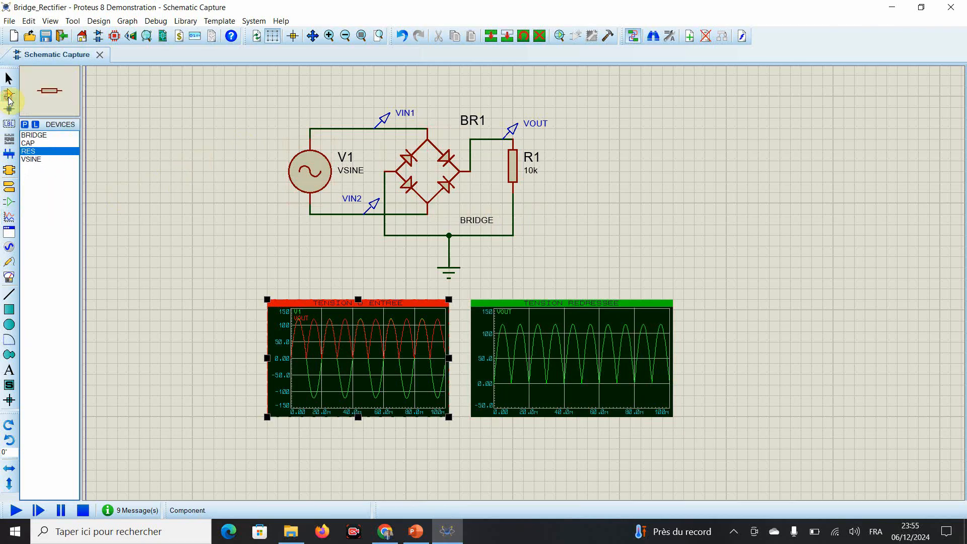
left_click(35, 144)
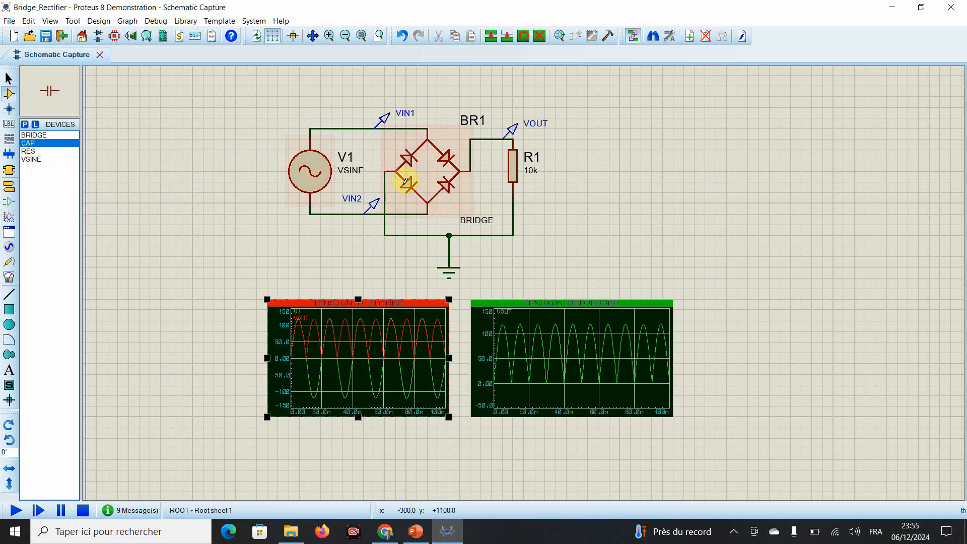
left_click(576, 167)
left_click(578, 176)
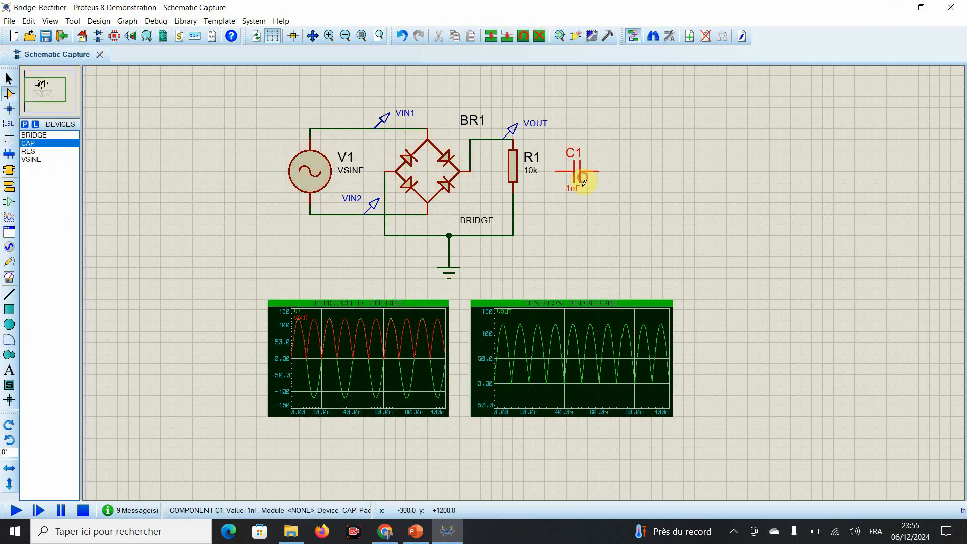
right_click(592, 174)
left_click(624, 196)
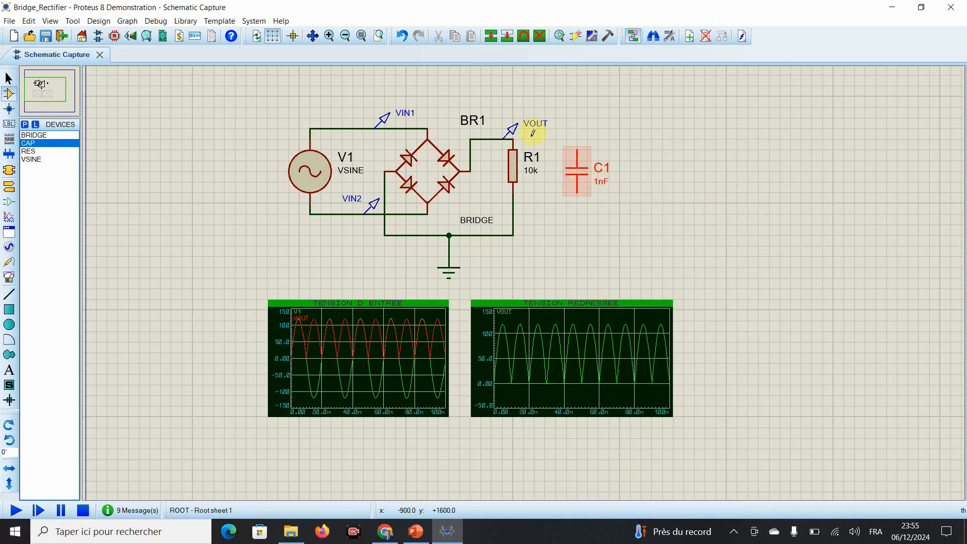
Step: Wire capacitor C1 in parallel with R1, between the VOUT line and the ground line
left_click(513, 140)
left_click(578, 140)
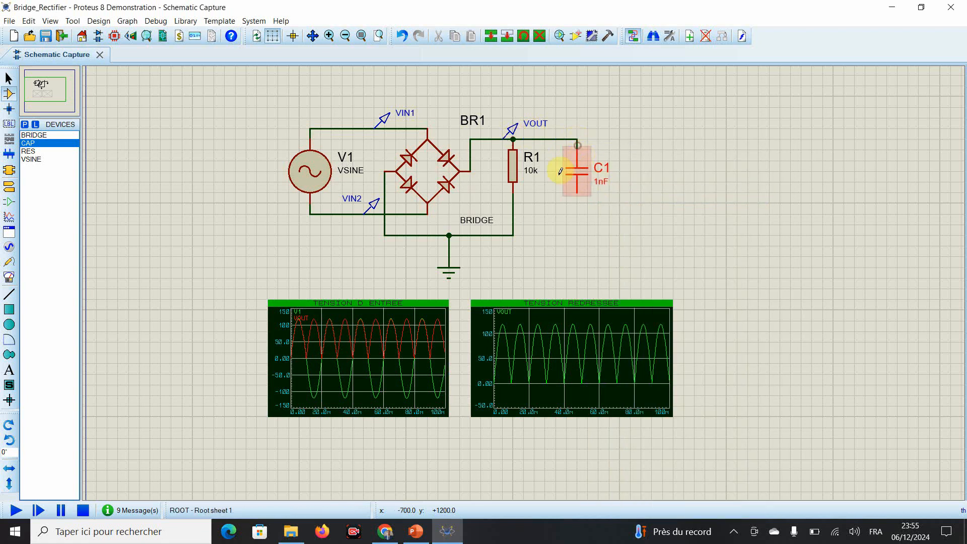
left_click(578, 210)
left_click(515, 235)
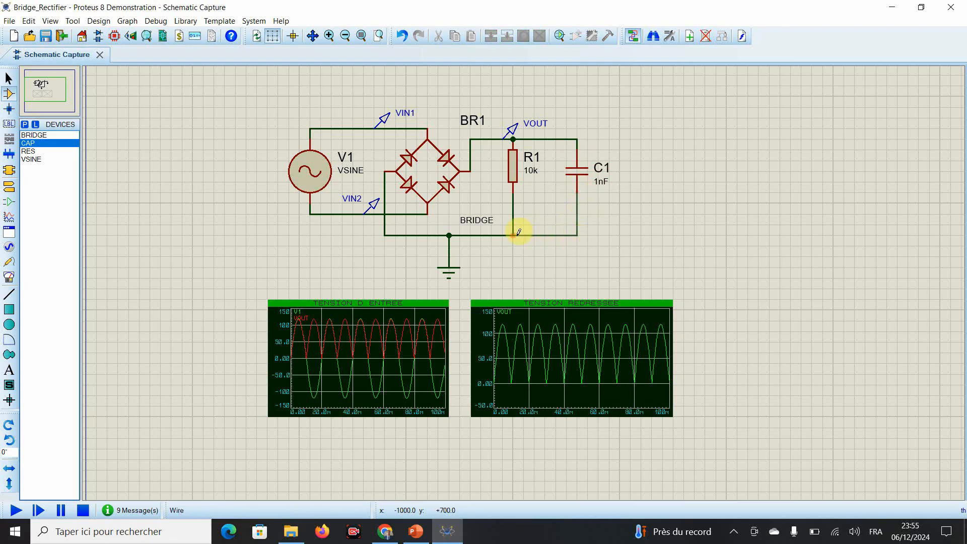
Step: Set the capacitance of C1 to 220uF
double_click(567, 174)
key("Tab")
type("22")
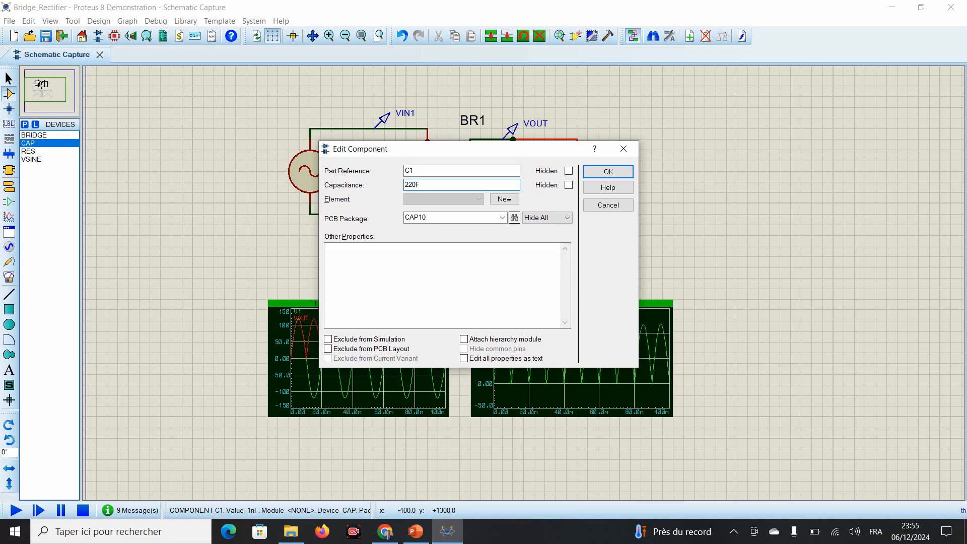
left_click(609, 171)
Step: Simulate the TENSION REDRESSEE graph with the capacitor in the circuit, view it enlarged, and return to the schematic
right_click(532, 335)
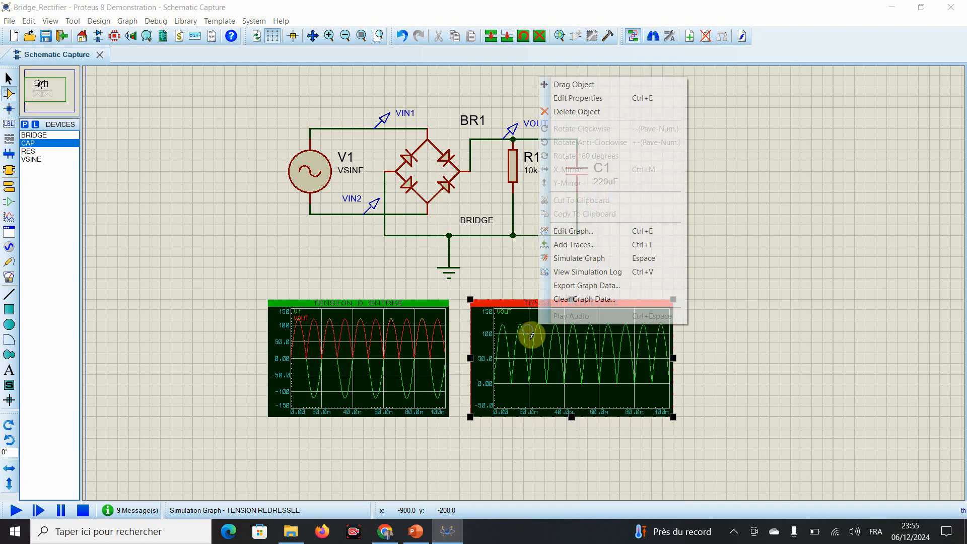
left_click(587, 258)
left_click(550, 303)
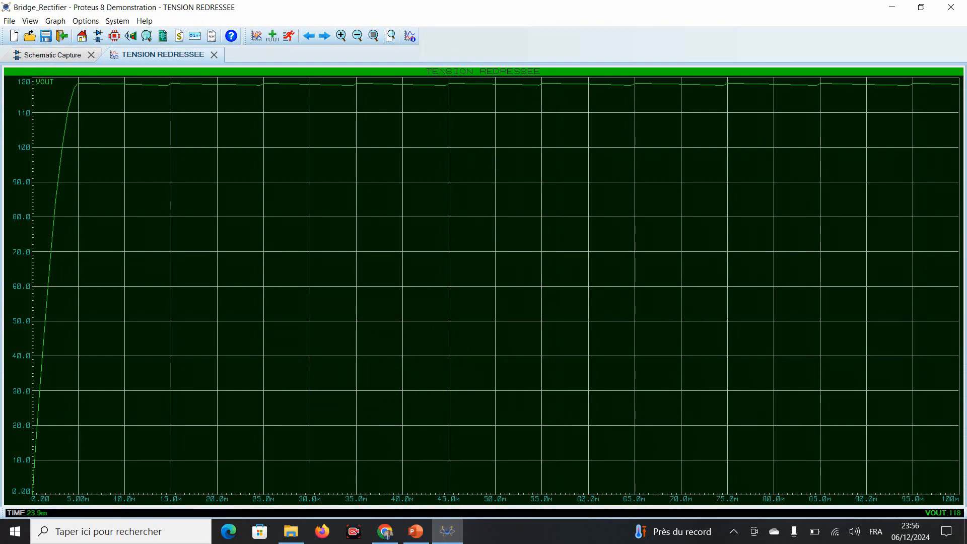
left_click(216, 54)
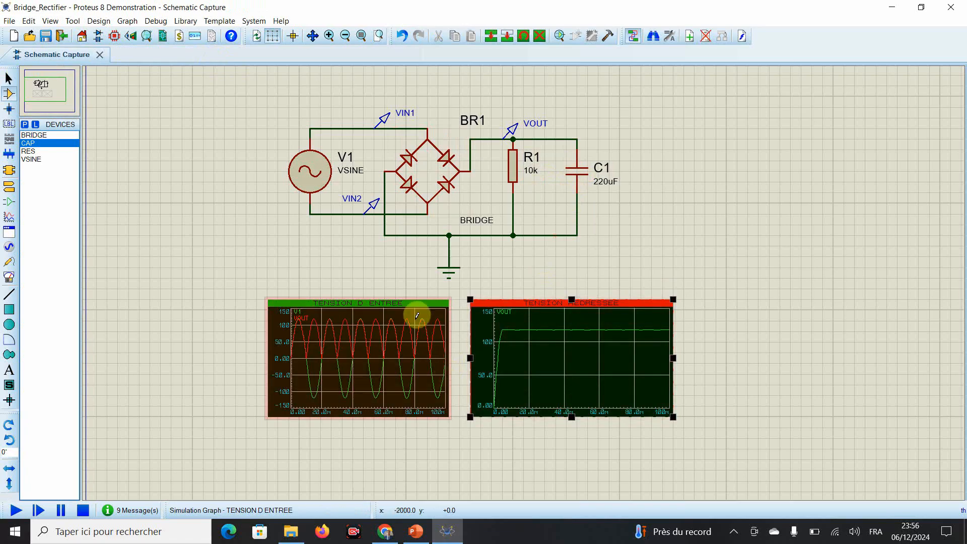
Step: Simulate the TENSION D ENTREE graph with the capacitor in the circuit, inspect its curves enlarged, and return to the schematic
right_click(381, 313)
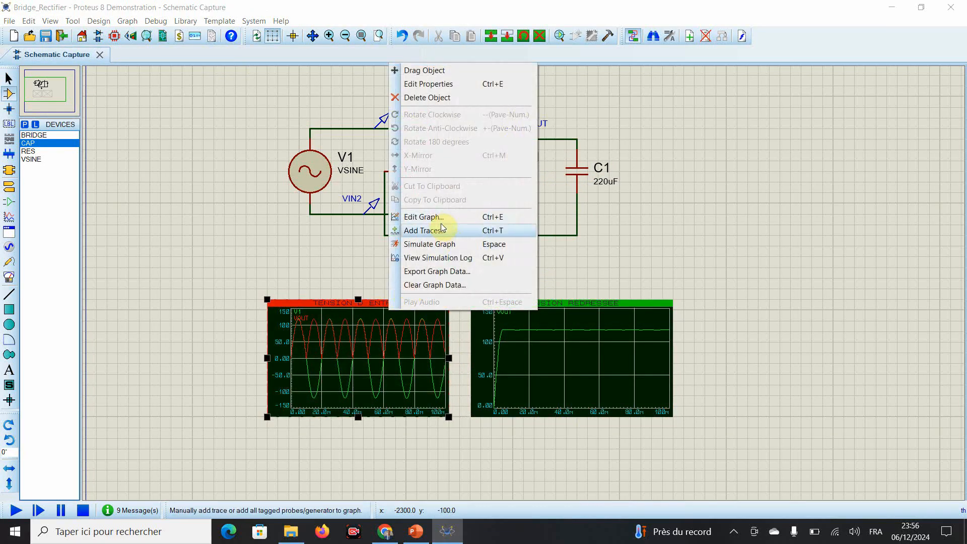
left_click(418, 243)
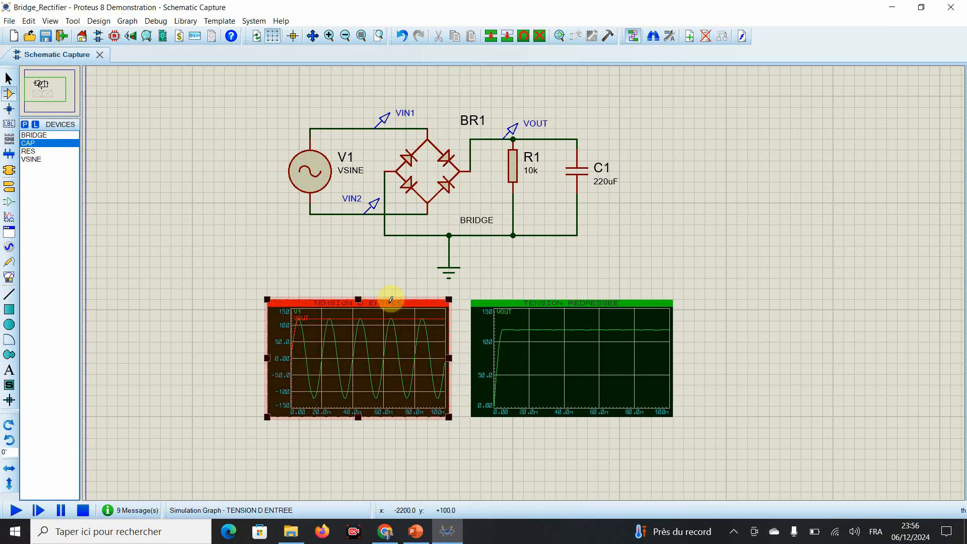
left_click(388, 299)
left_click(218, 89)
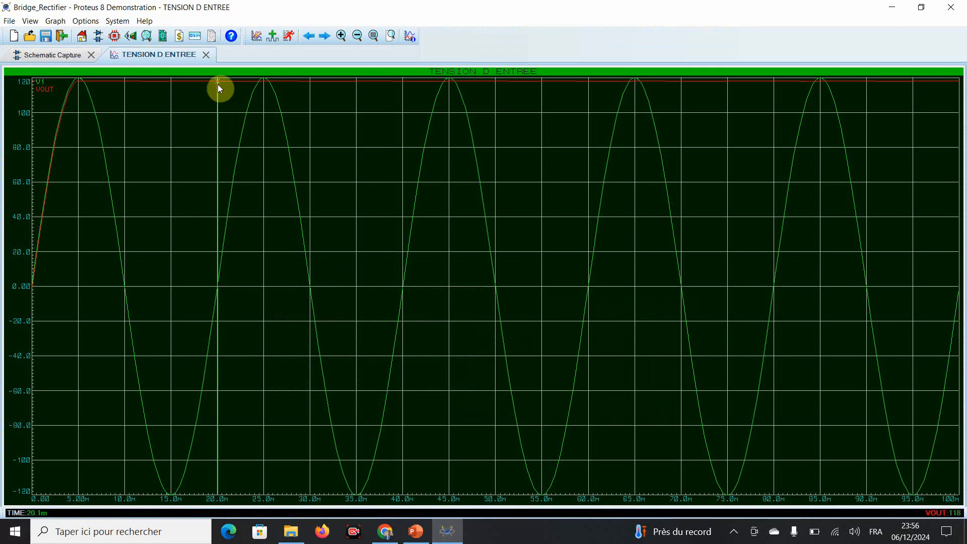
left_click(275, 95)
left_click(206, 53)
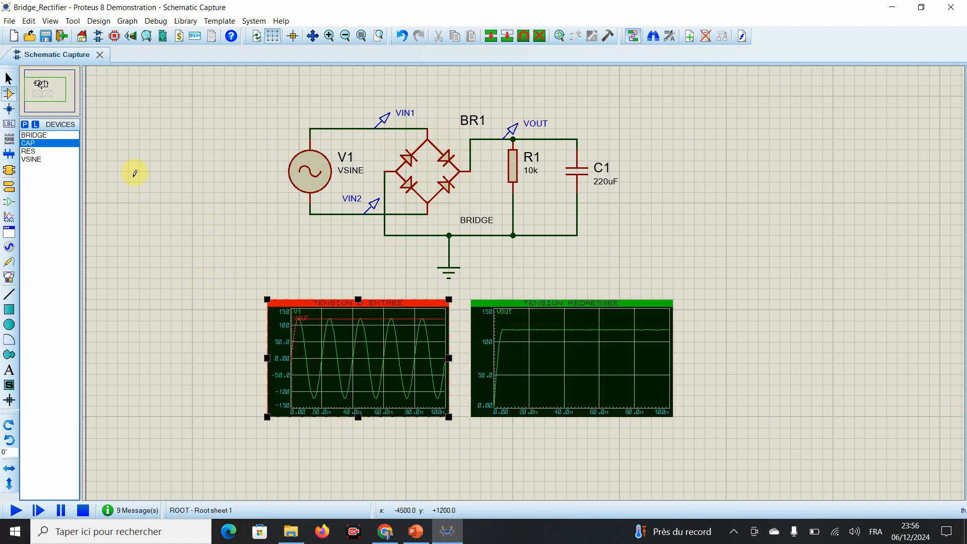
Step: Place an OSCILLOSCOPE instrument to the right of capacitor C1
left_click(9, 276)
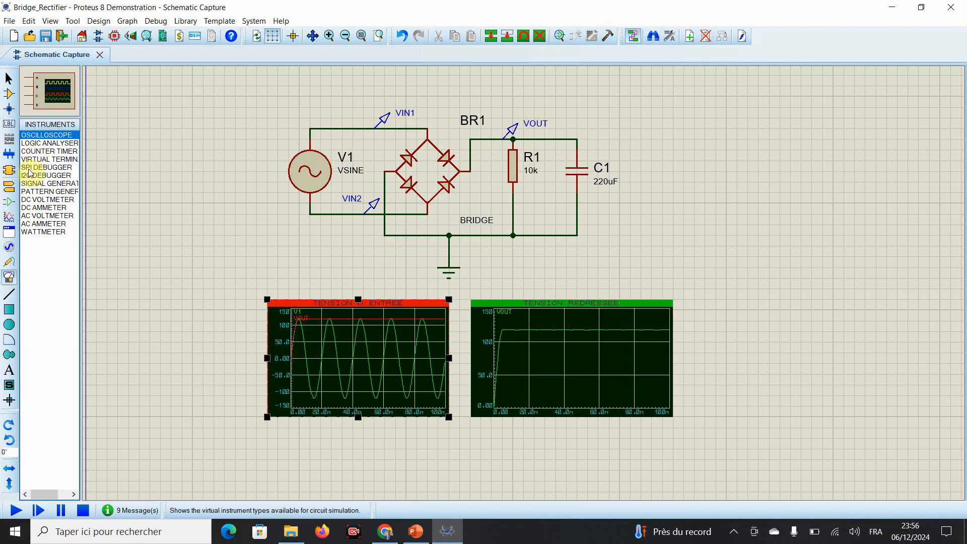
left_click(31, 136)
left_click(748, 151)
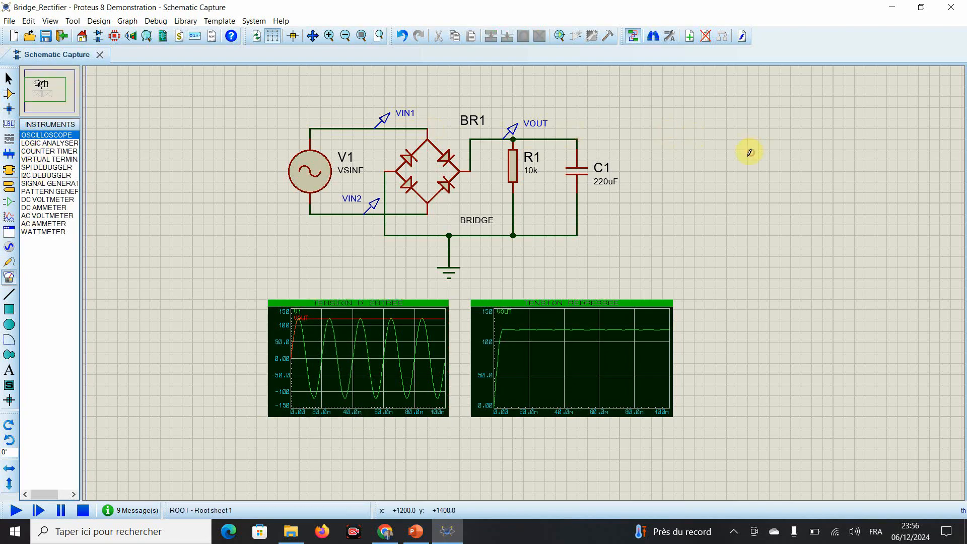
left_click(747, 167)
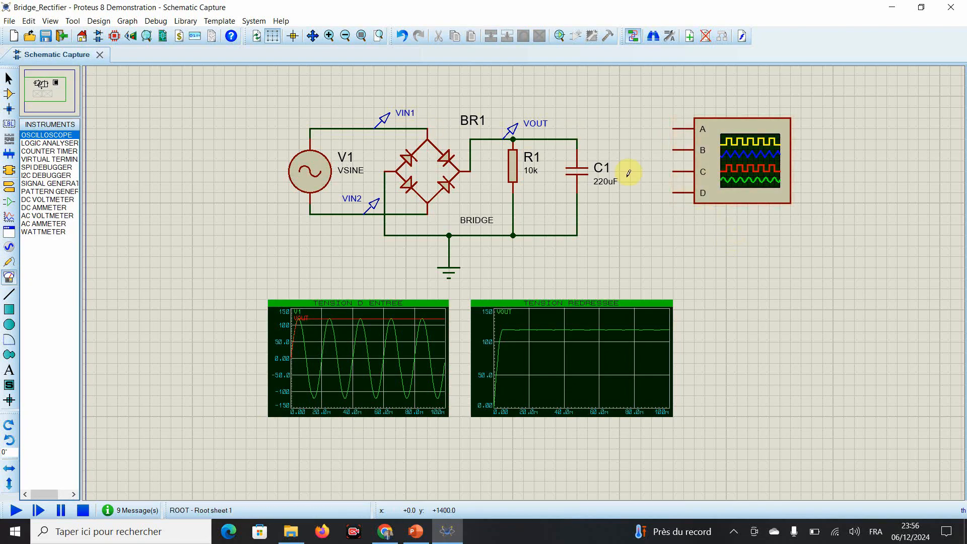
Step: Wire oscilloscope input A to the VOUT line between the bridge output and R1
left_click(492, 134)
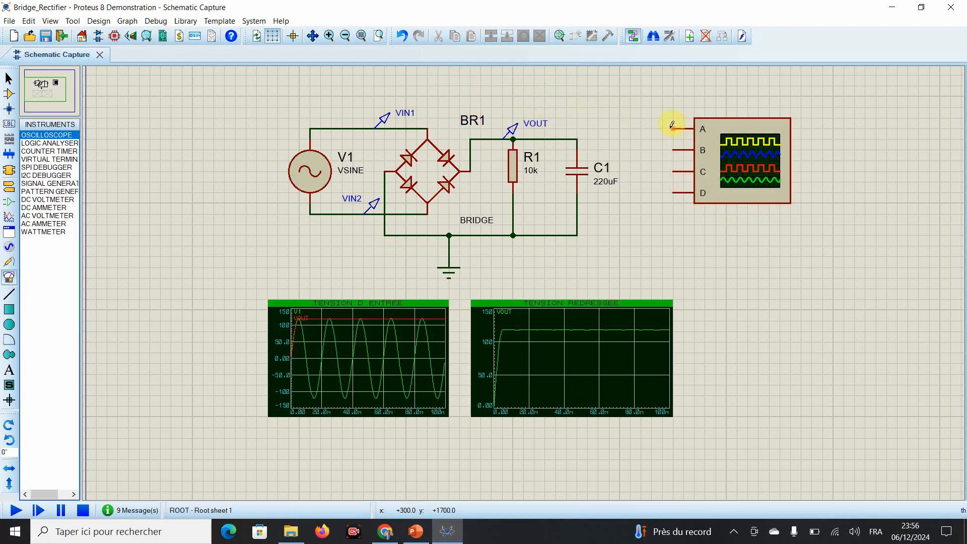
left_click(490, 136)
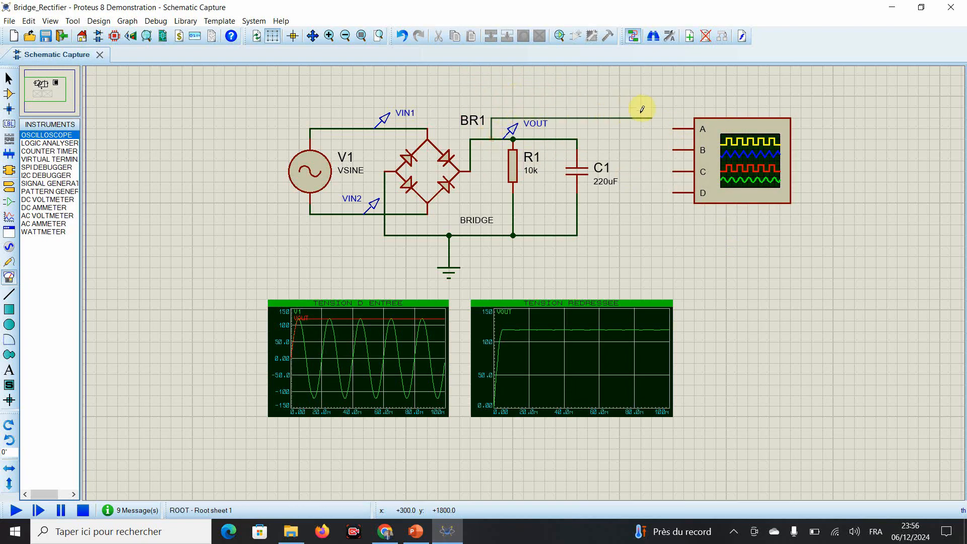
left_click(675, 127)
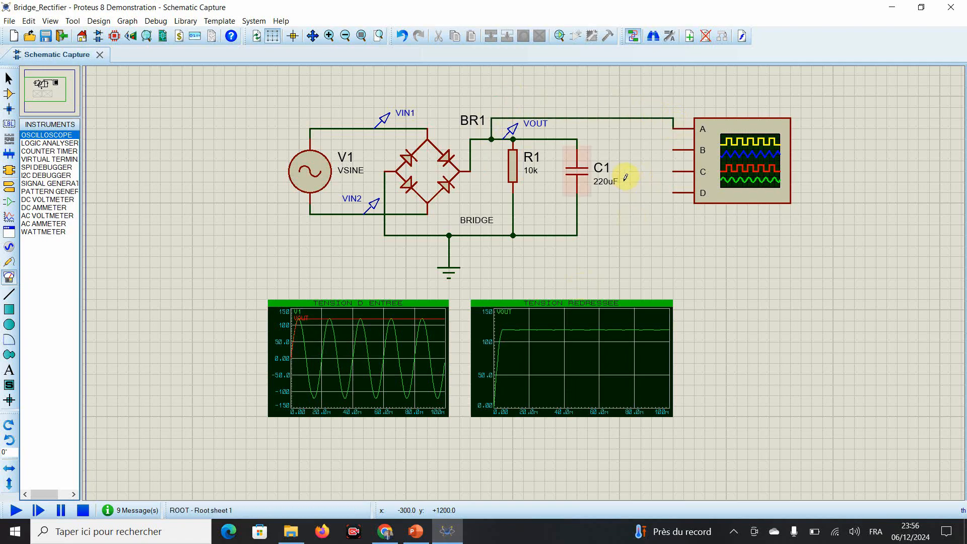
Step: Run the live simulation and switch oscilloscope channels B, C and D to OFF
left_click(16, 507)
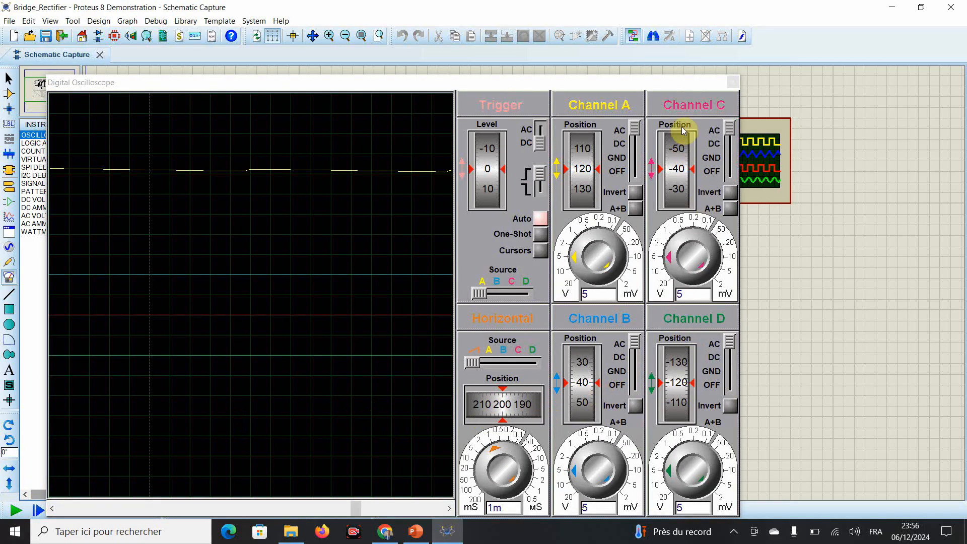
left_click(731, 174)
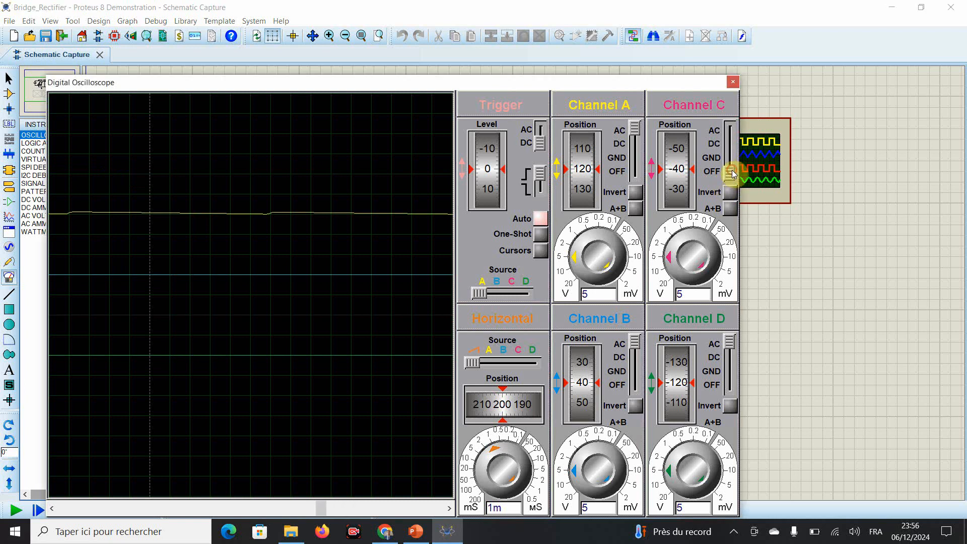
left_click(730, 391)
left_click(635, 386)
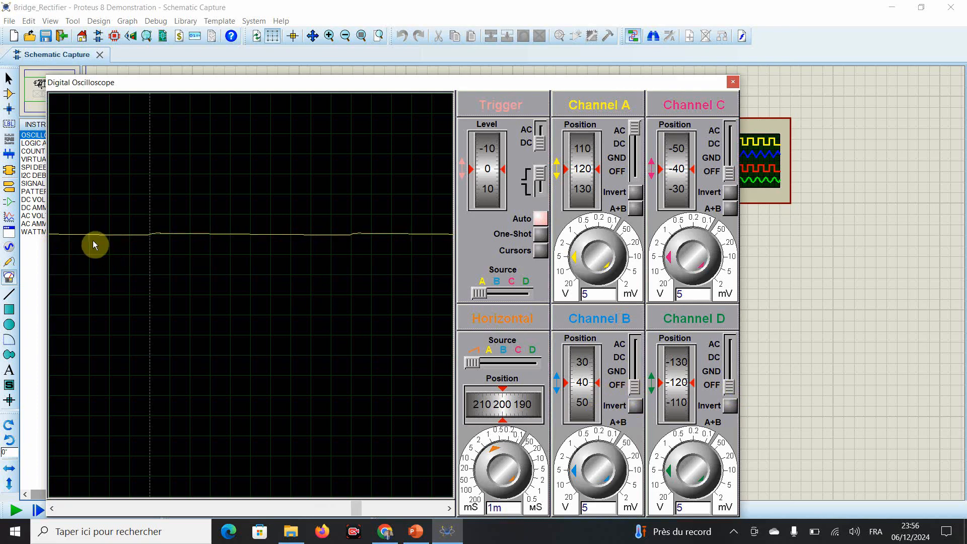
Step: Set oscilloscope channel A to DC coupling, position 0 and 20 V per division
left_click(633, 144)
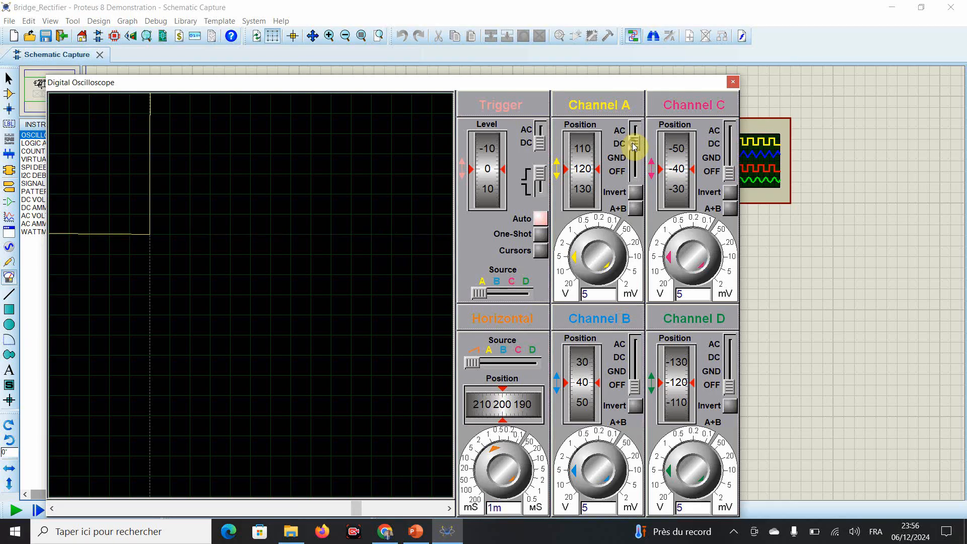
left_click_drag(589, 148, 580, 188)
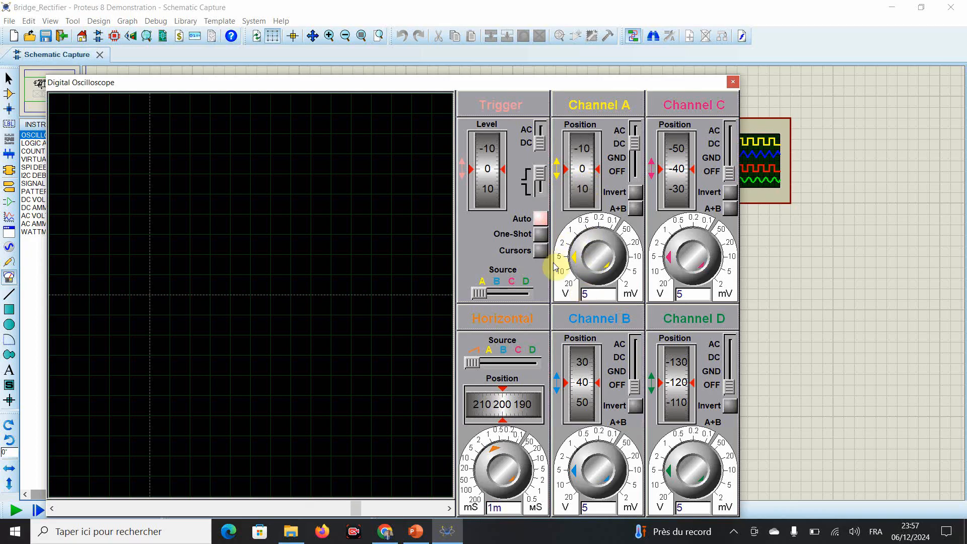
left_click_drag(503, 90, 541, 119)
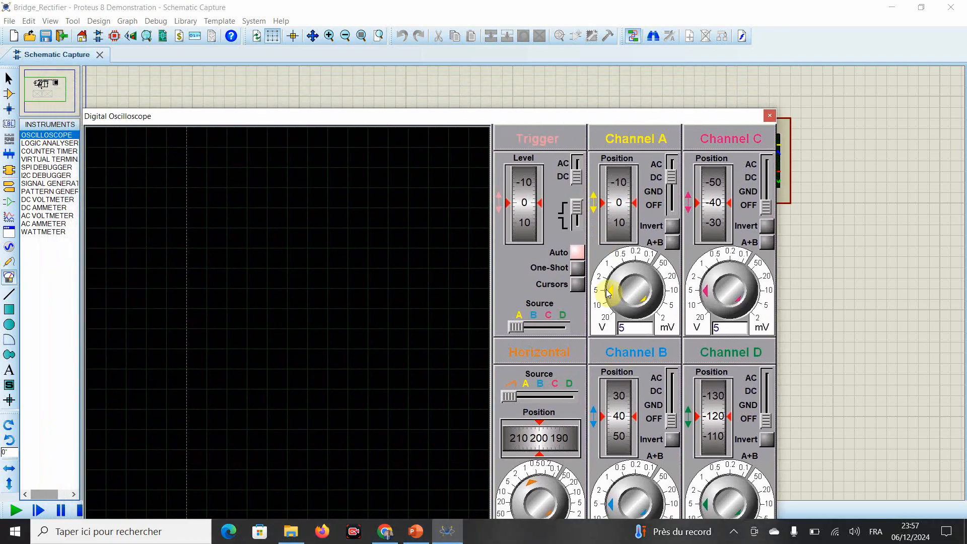
left_click_drag(609, 292, 614, 312)
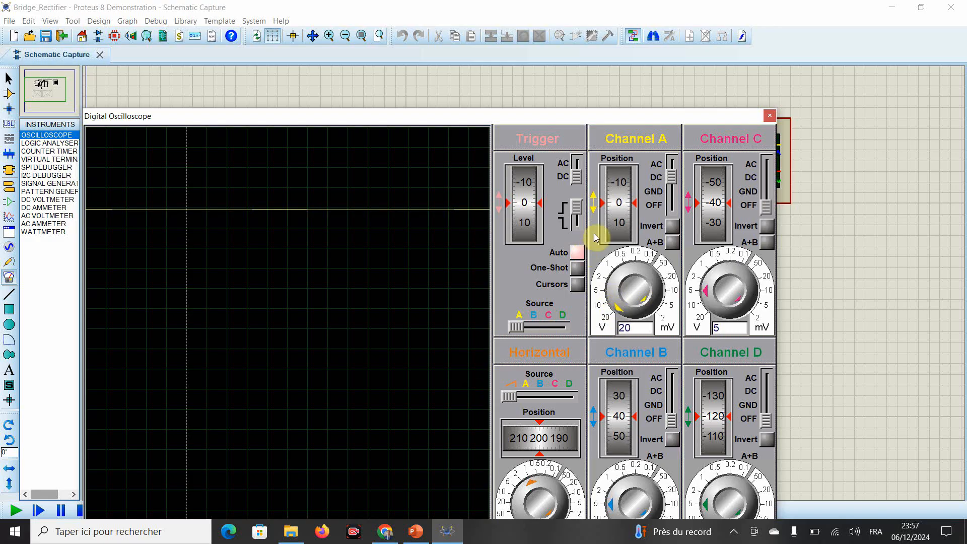
left_click_drag(617, 207, 618, 207)
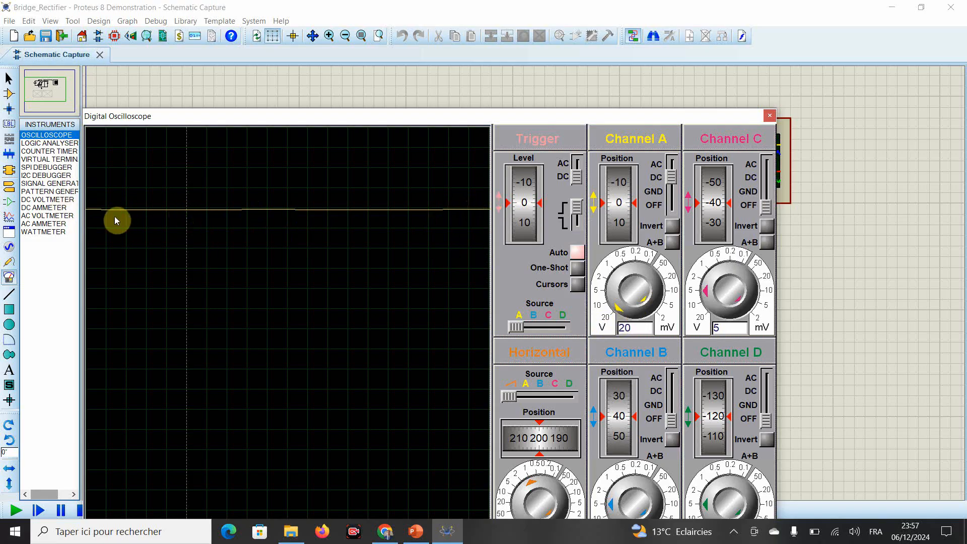
Step: Move the oscilloscope window up so all its controls fit on screen, and stop the simulation
left_click_drag(324, 132, 394, 42)
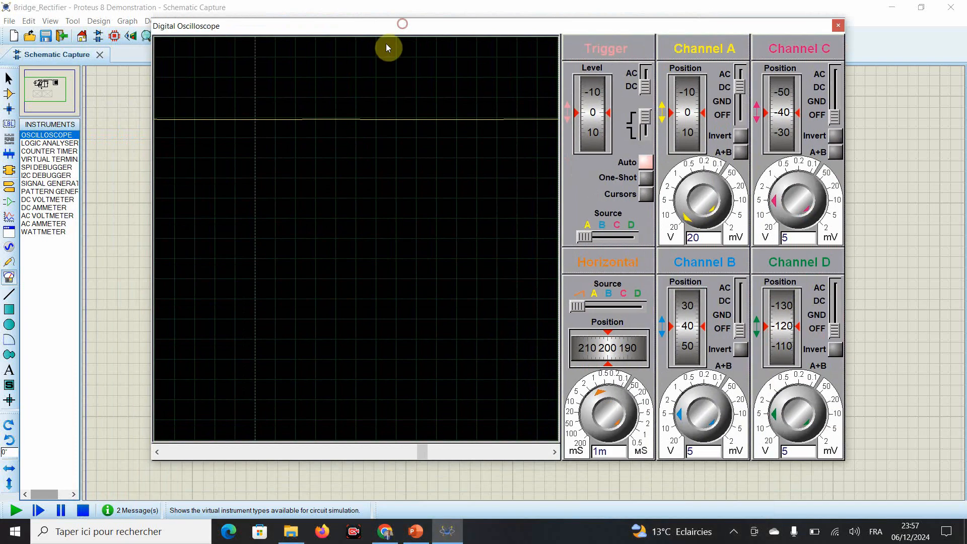
left_click(83, 511)
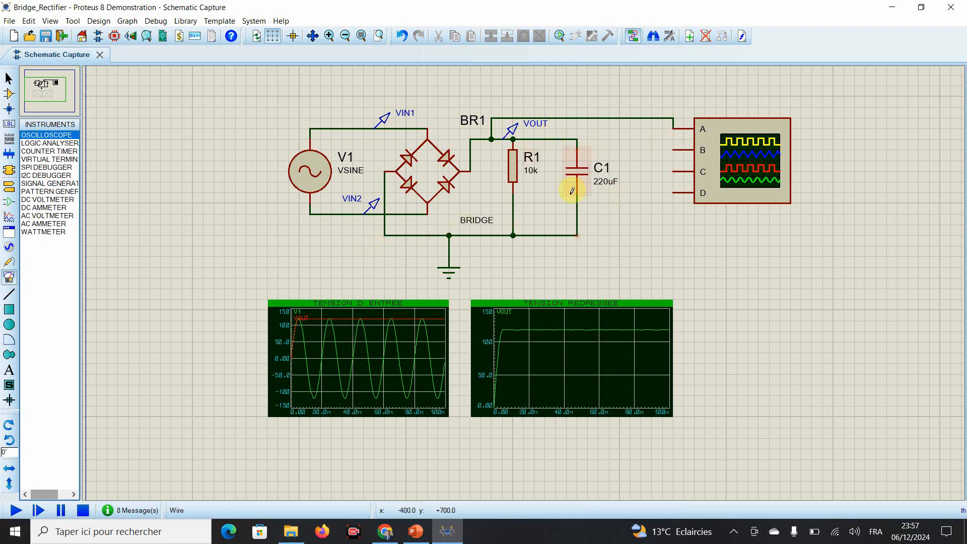
left_click(734, 532)
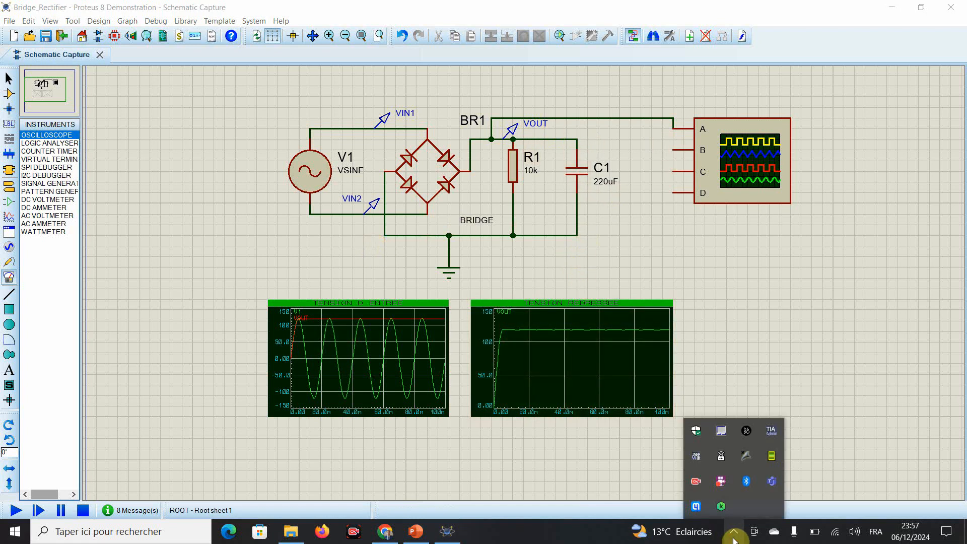